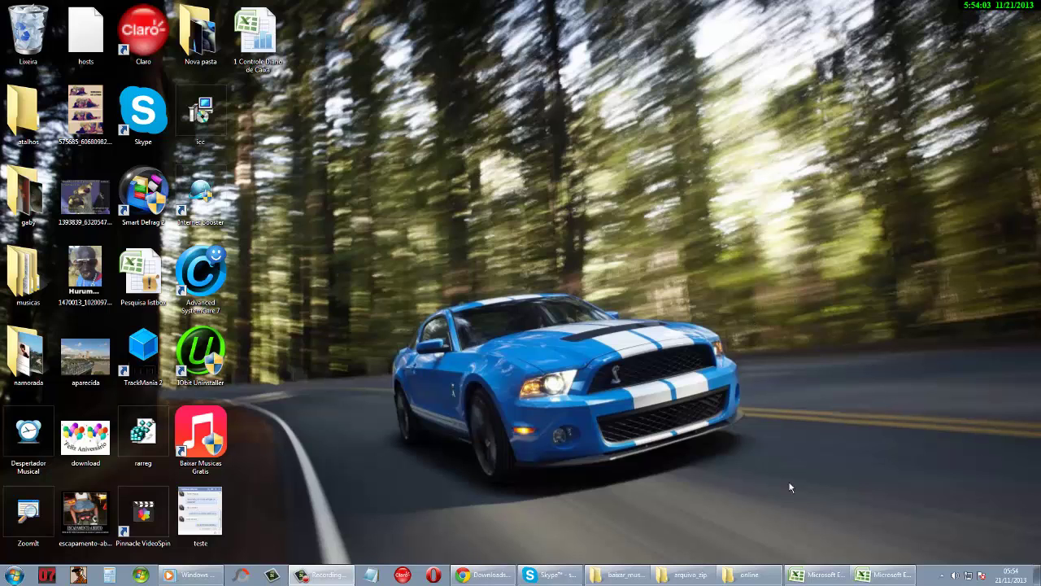
Step: Restore the OrçamentoPessoal workbook window from the taskbar
click(819, 577)
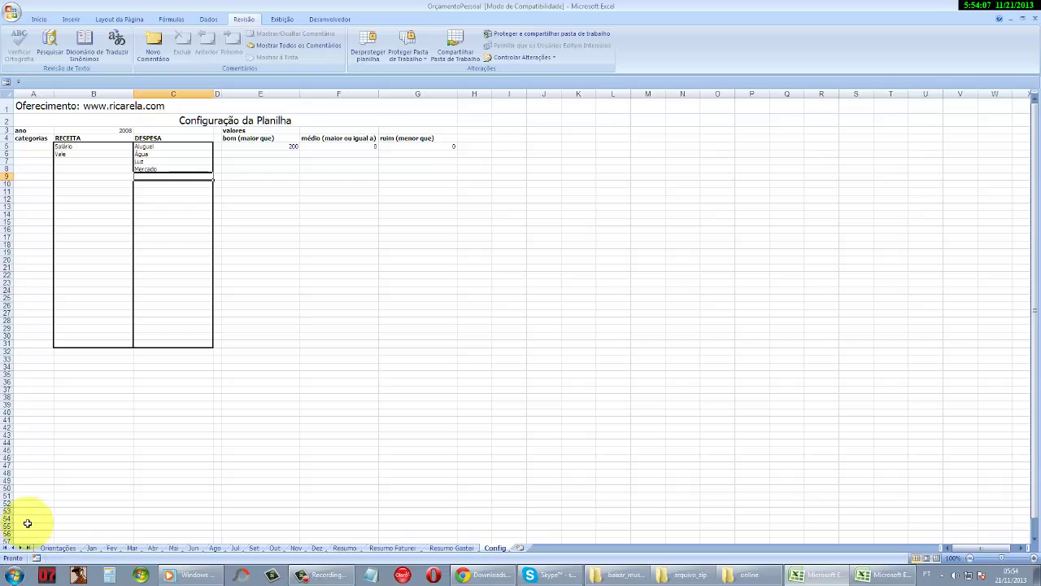
click(58, 548)
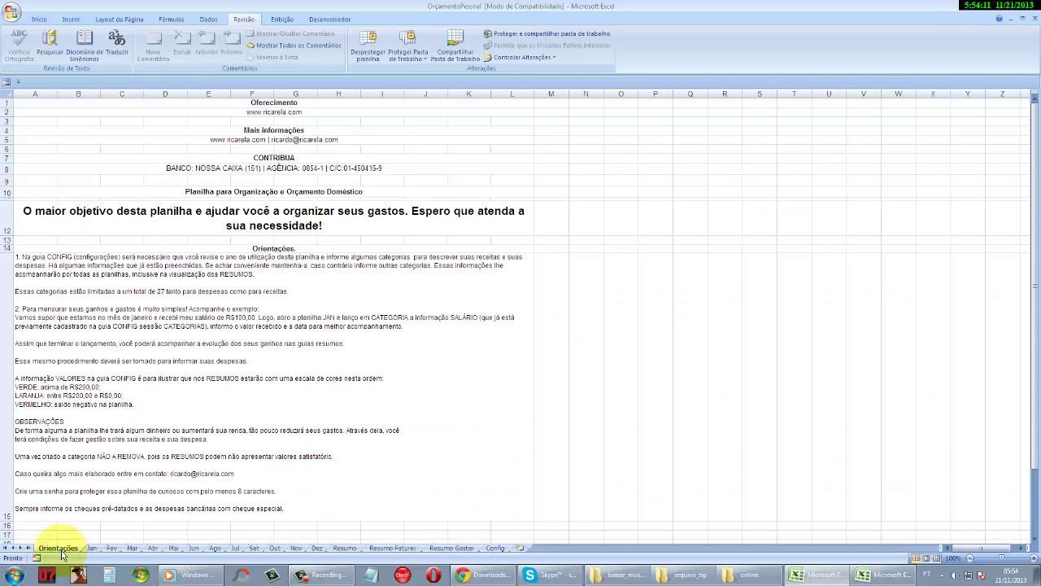
scroll(88, 411, down, 1)
scroll(73, 398, down, 2)
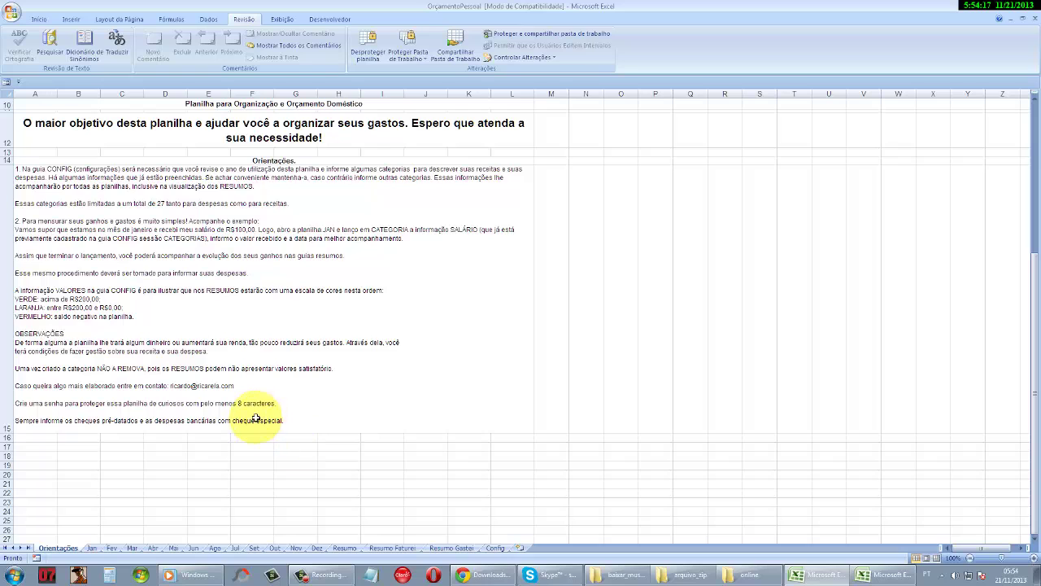
scroll(173, 414, up, 2)
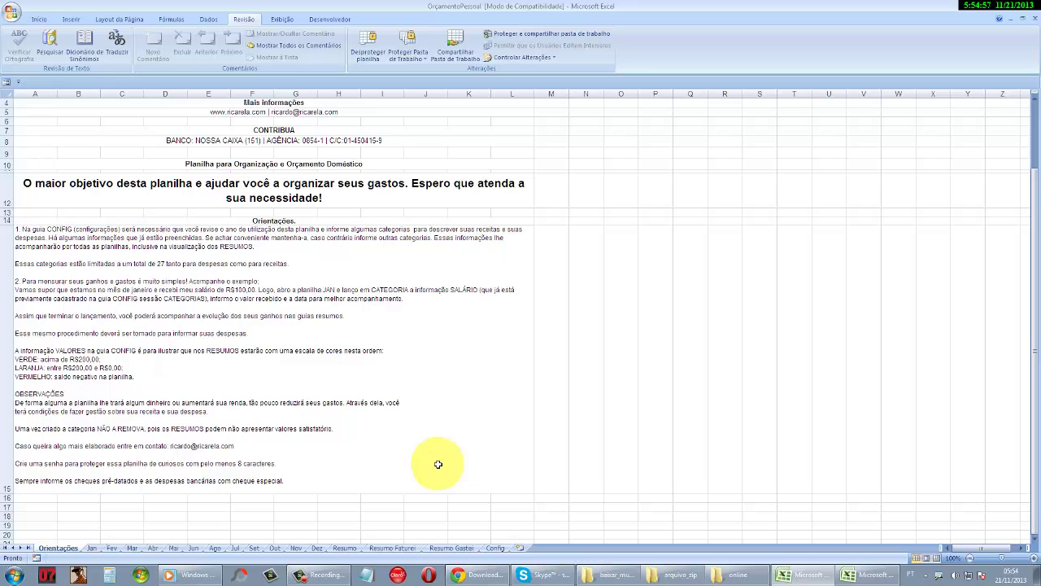
click(495, 549)
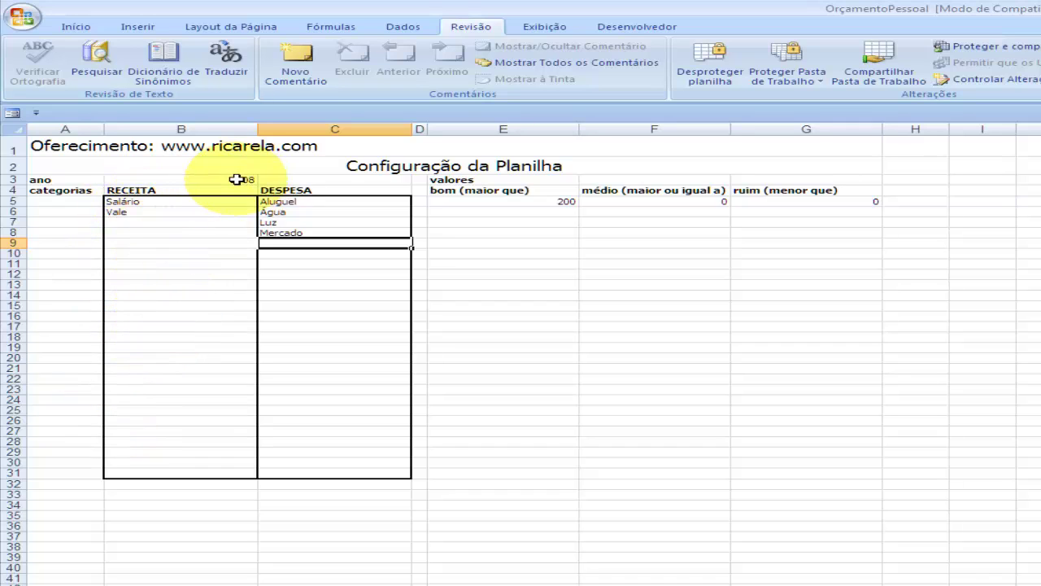
Step: Change the Config sheet's year in B3 from 2008 to 2013
click(237, 176)
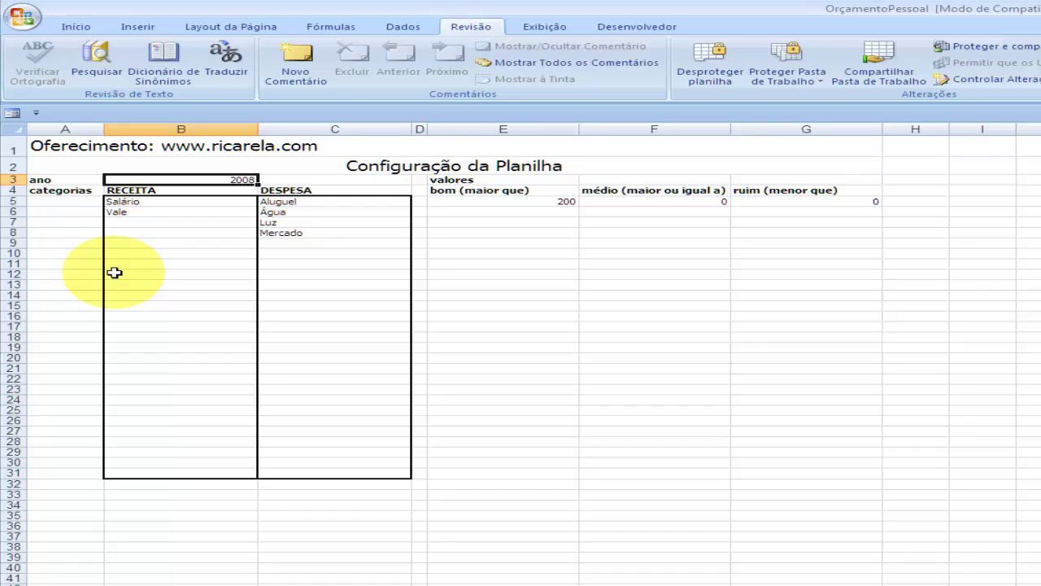
text(2013)
key(Return)
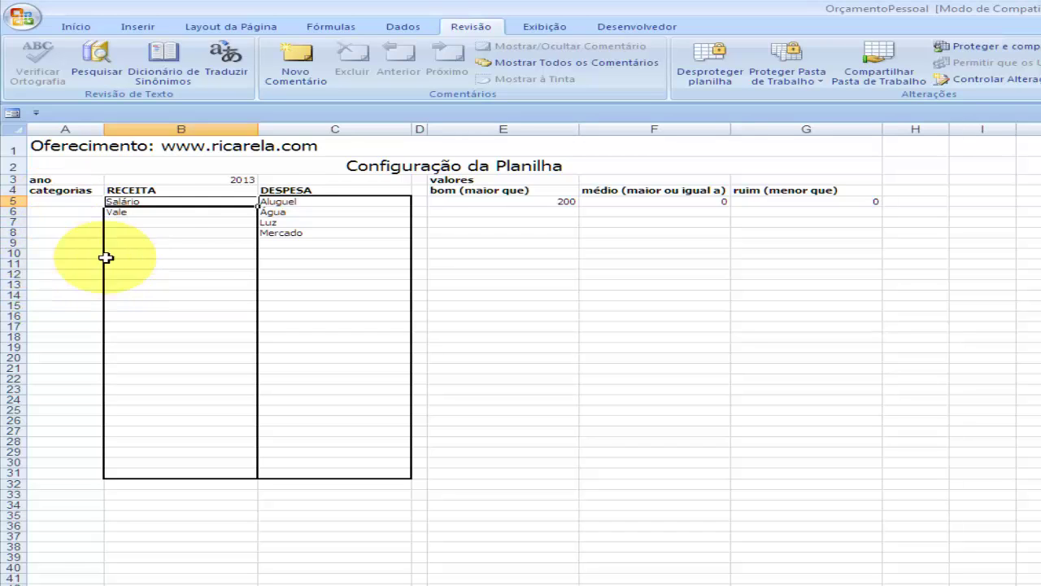
click(199, 180)
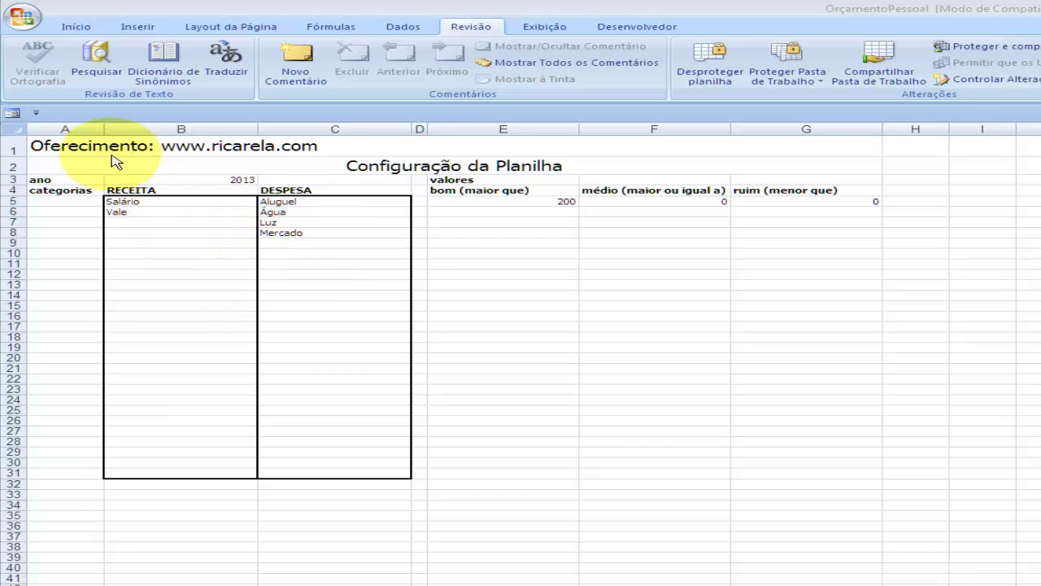
click(186, 181)
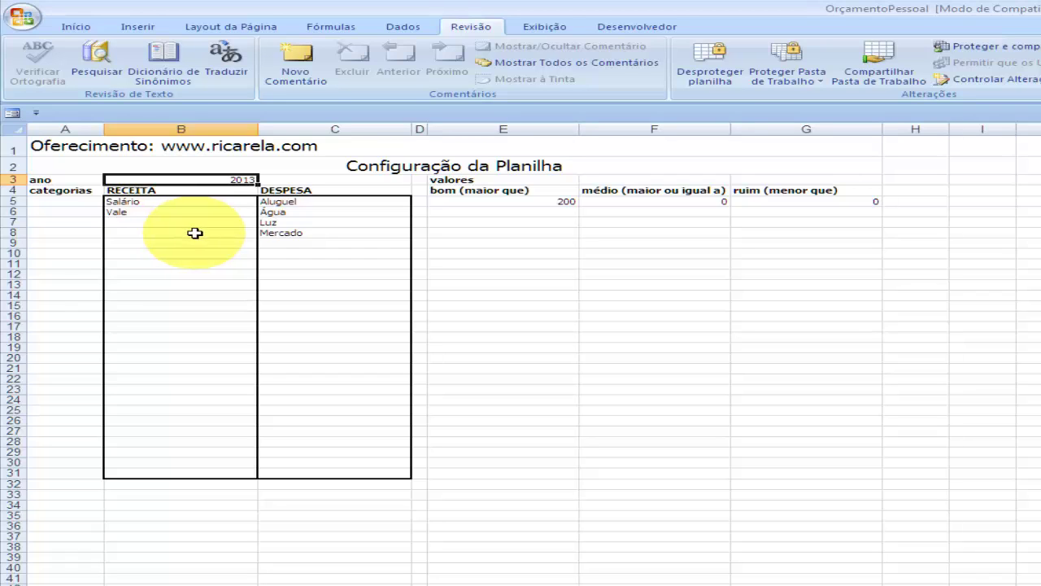
drag(181, 205, 178, 221)
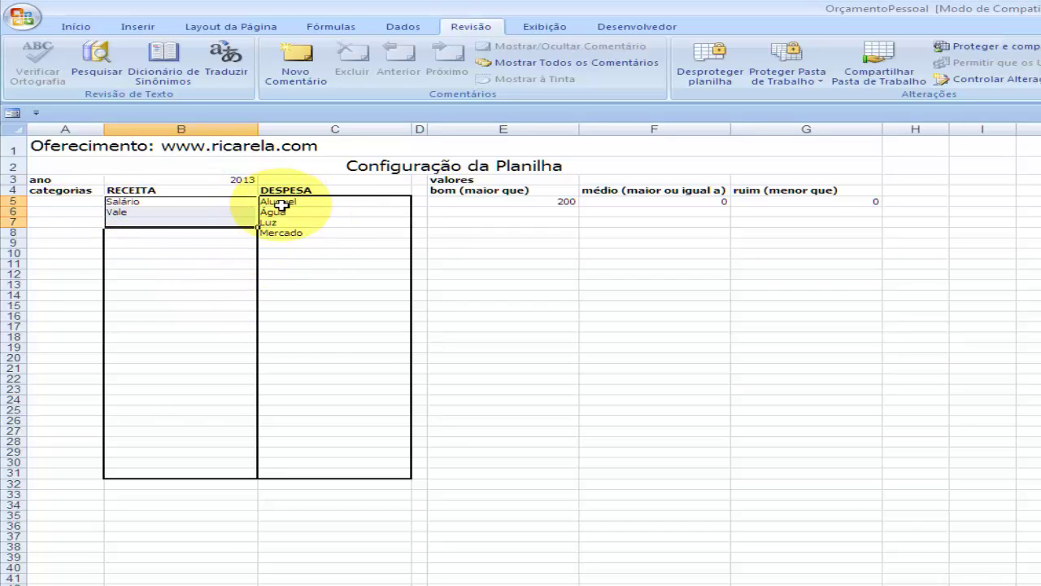
drag(279, 204, 286, 241)
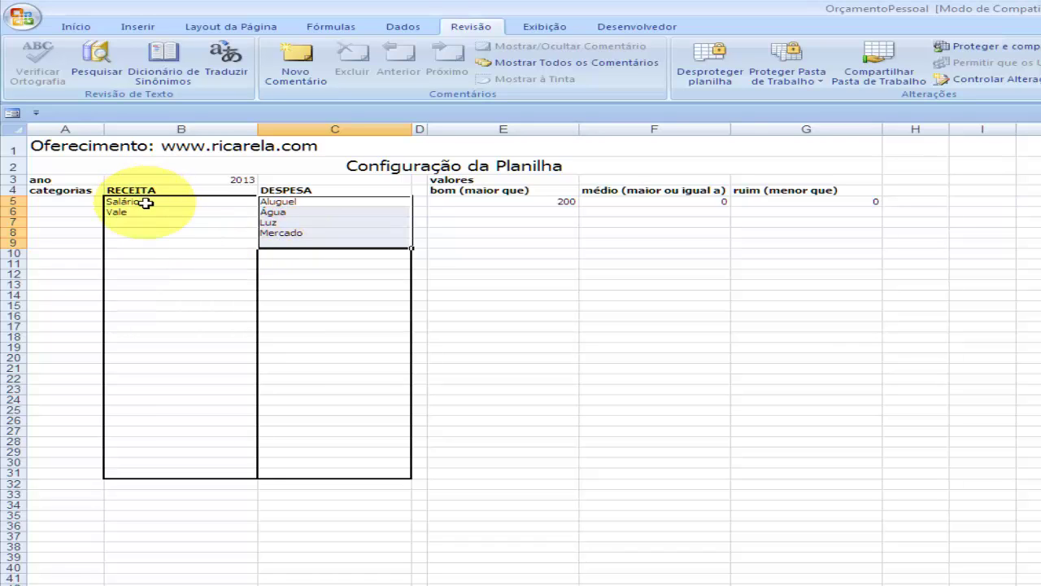
click(140, 222)
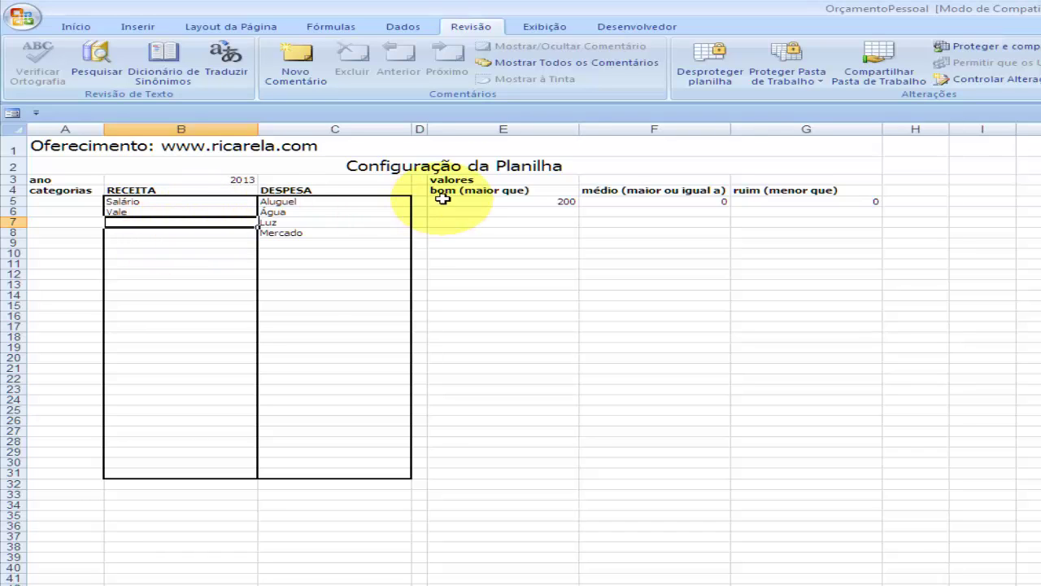
click(308, 202)
drag(308, 202, 334, 238)
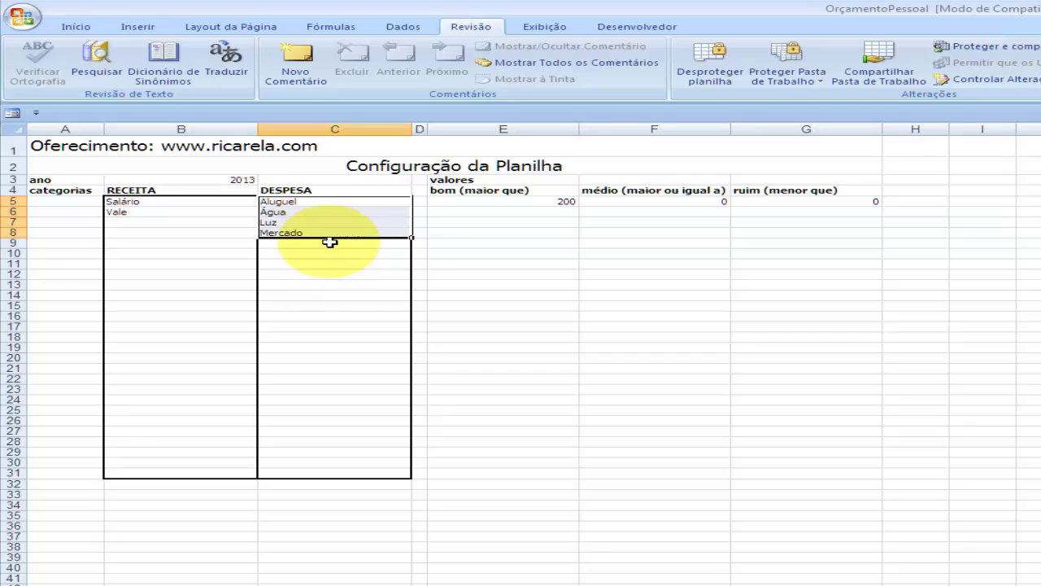
click(328, 244)
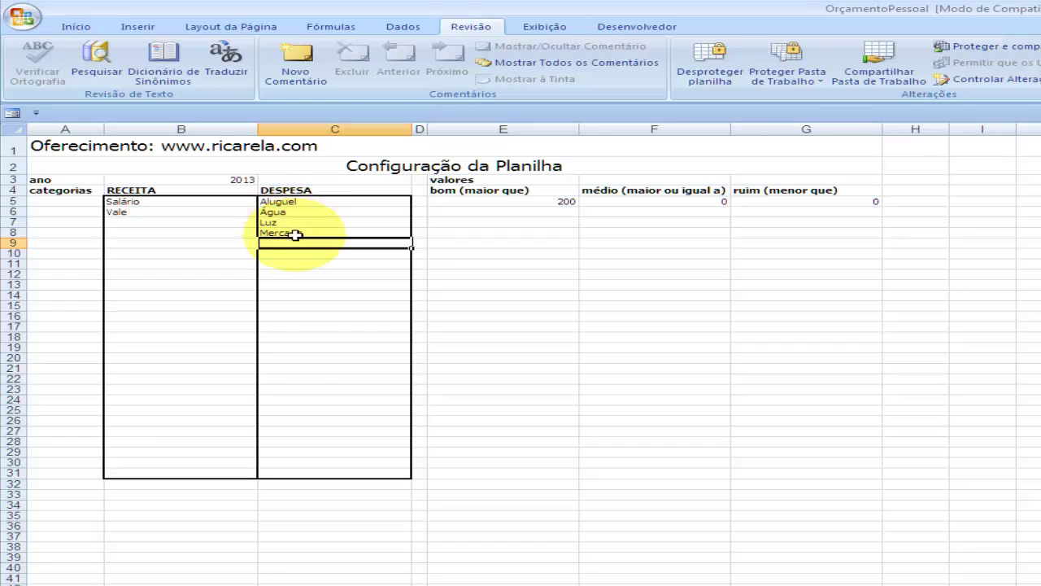
drag(327, 198, 336, 469)
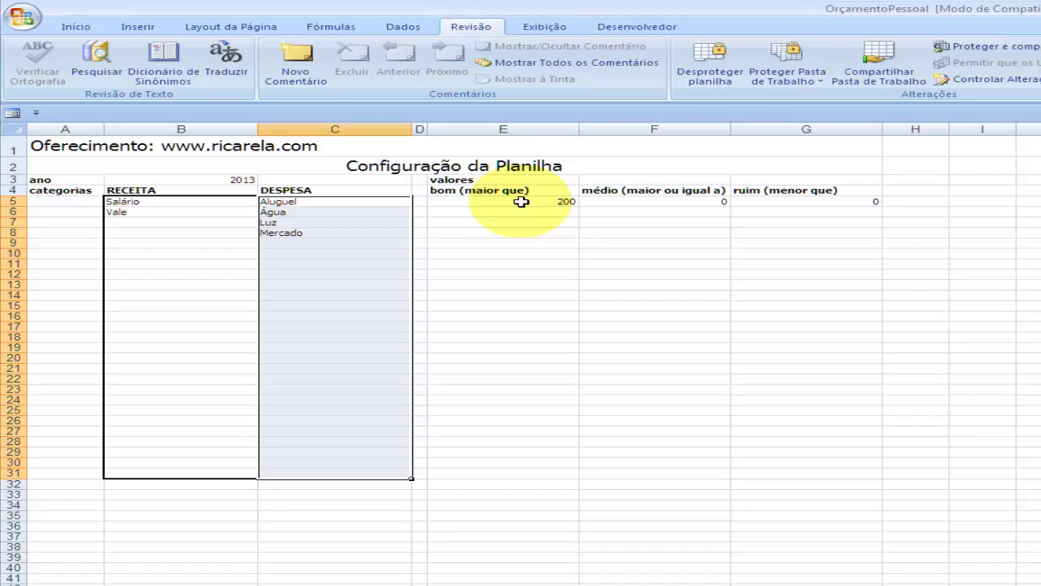
click(521, 202)
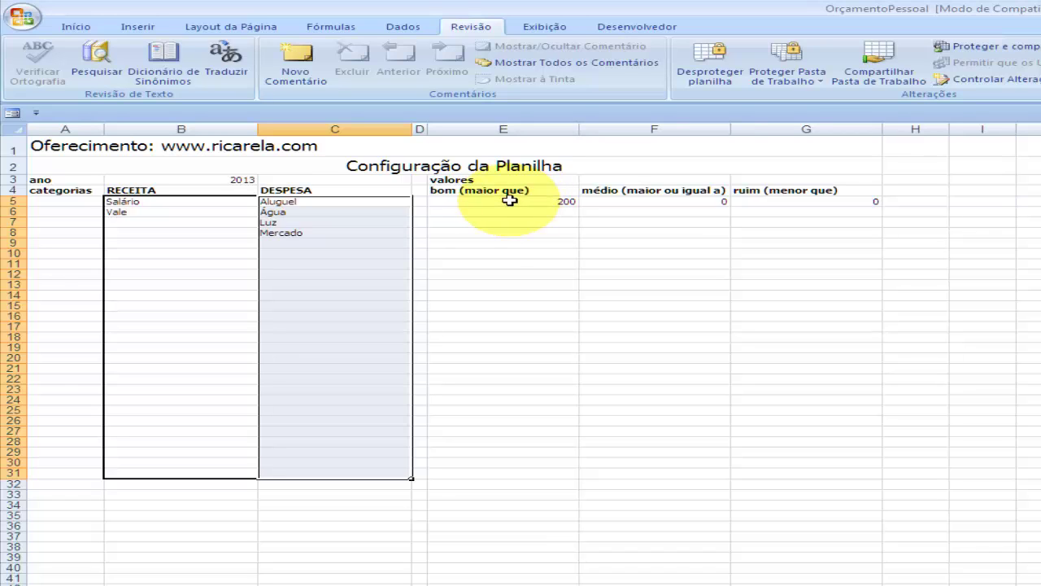
click(680, 204)
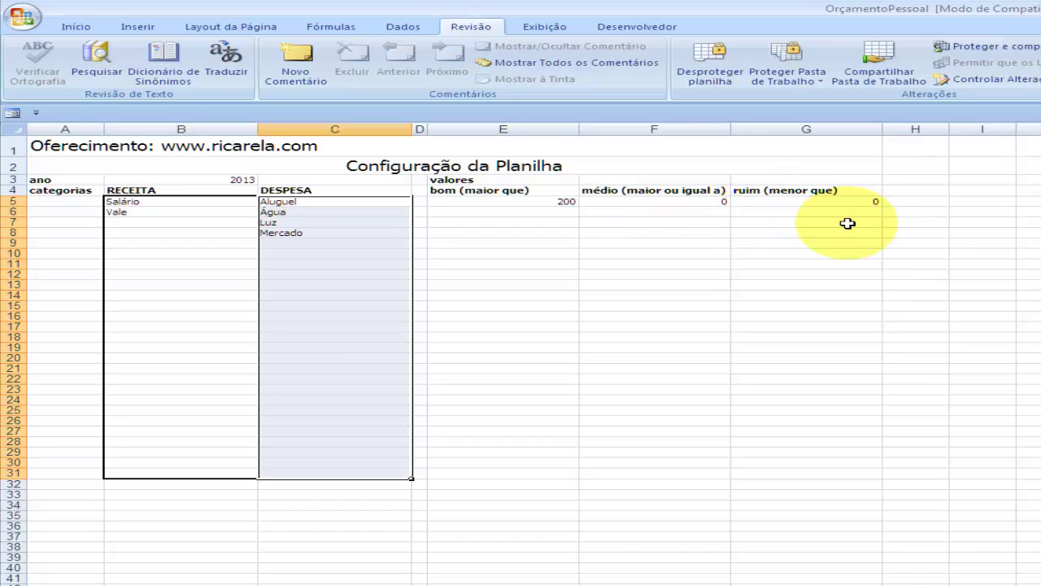
click(555, 203)
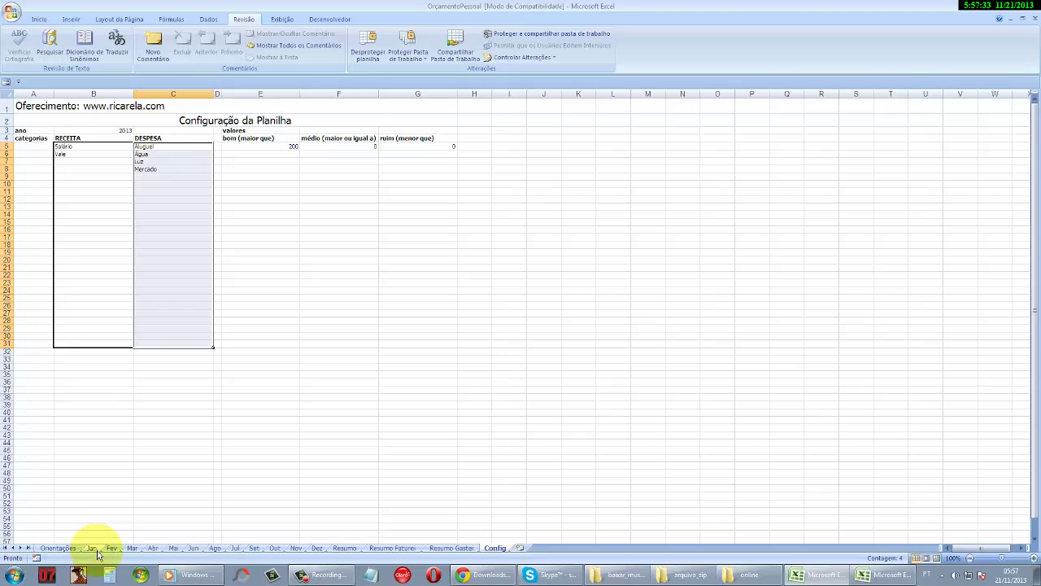
Step: On the January sheet, clear the example credit and debit entries in row 11
click(94, 548)
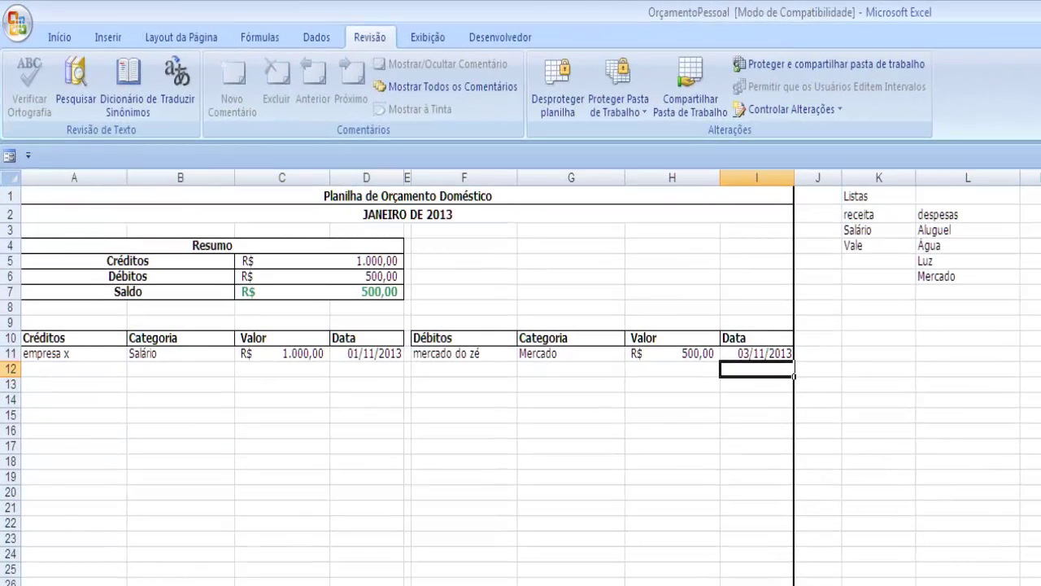
drag(48, 358, 366, 370)
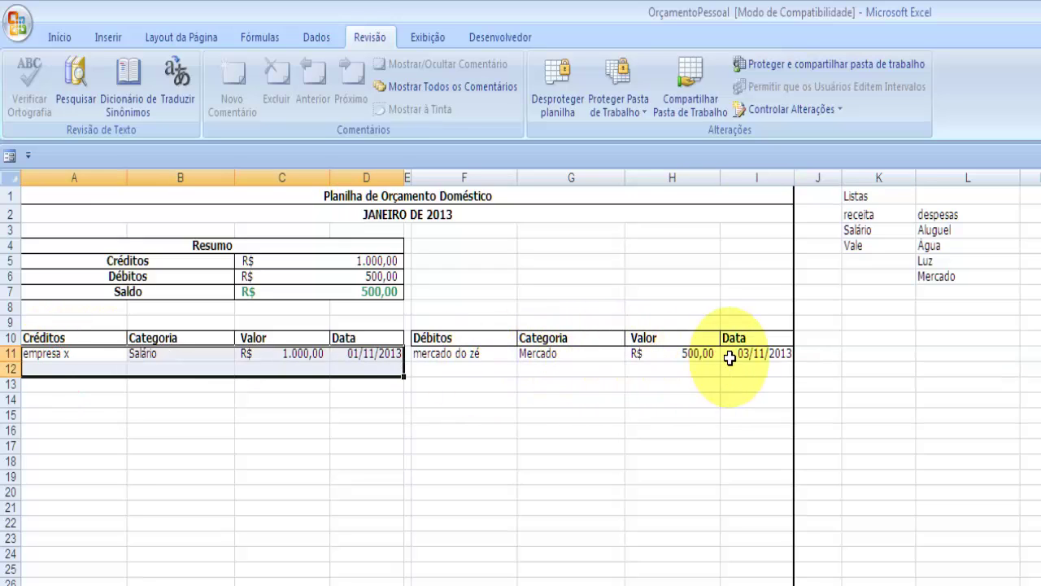
key(Delete)
drag(482, 356, 768, 356)
key(Delete)
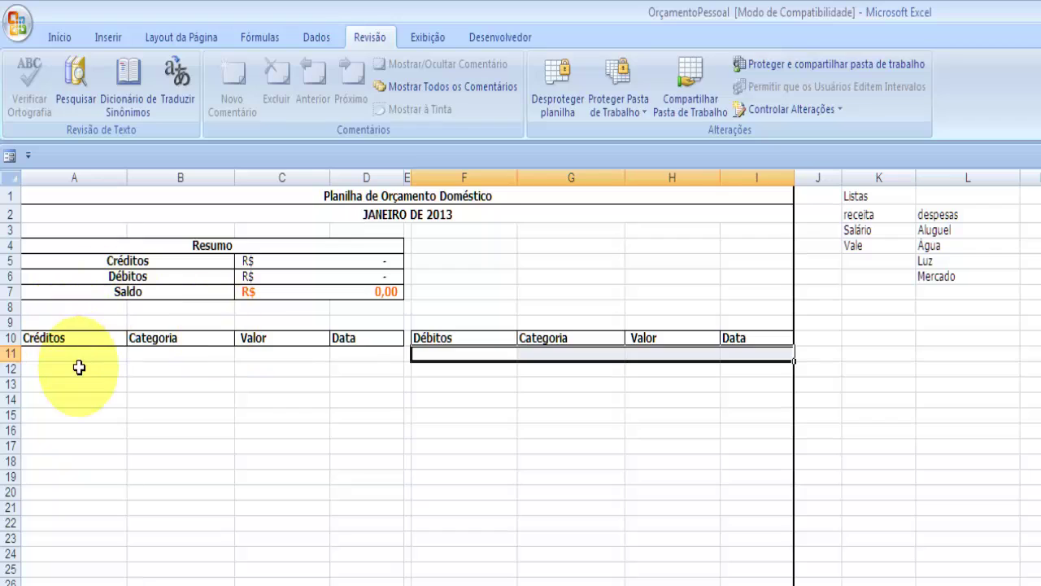
Step: Enter the first credit as empresa x with category Salário
click(84, 355)
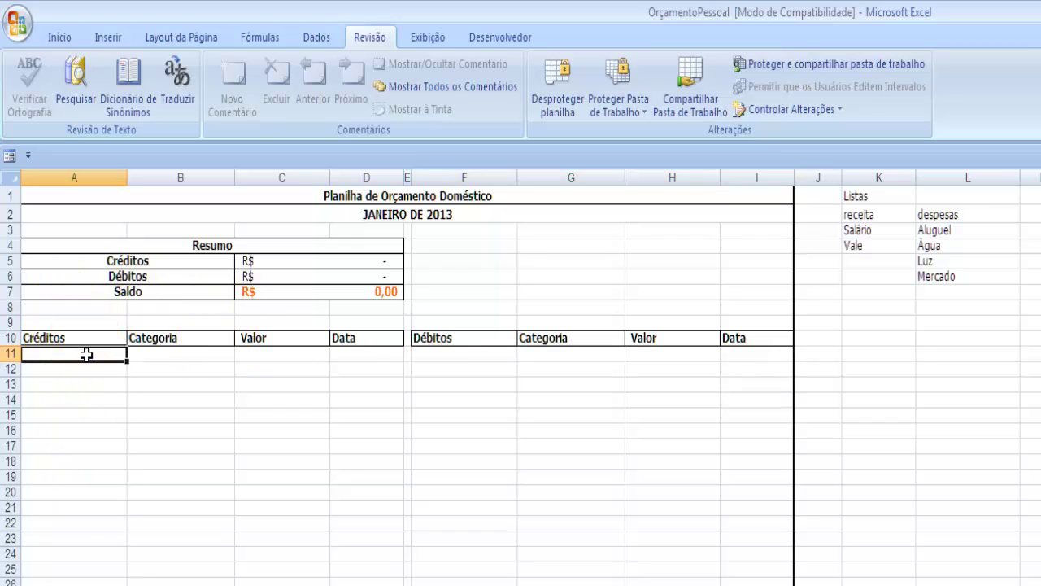
click(386, 293)
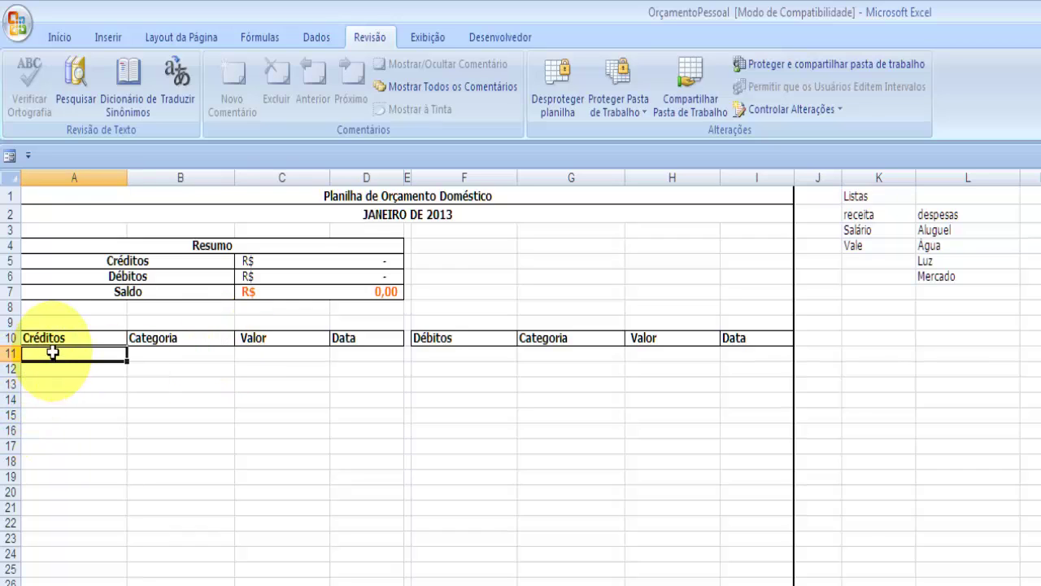
drag(96, 355, 83, 353)
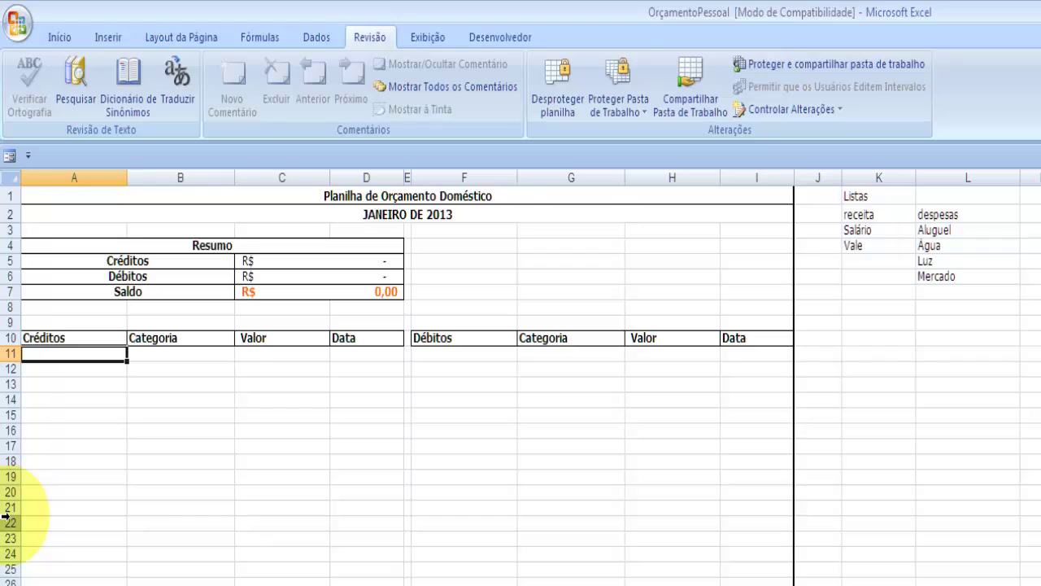
text(empresa x)
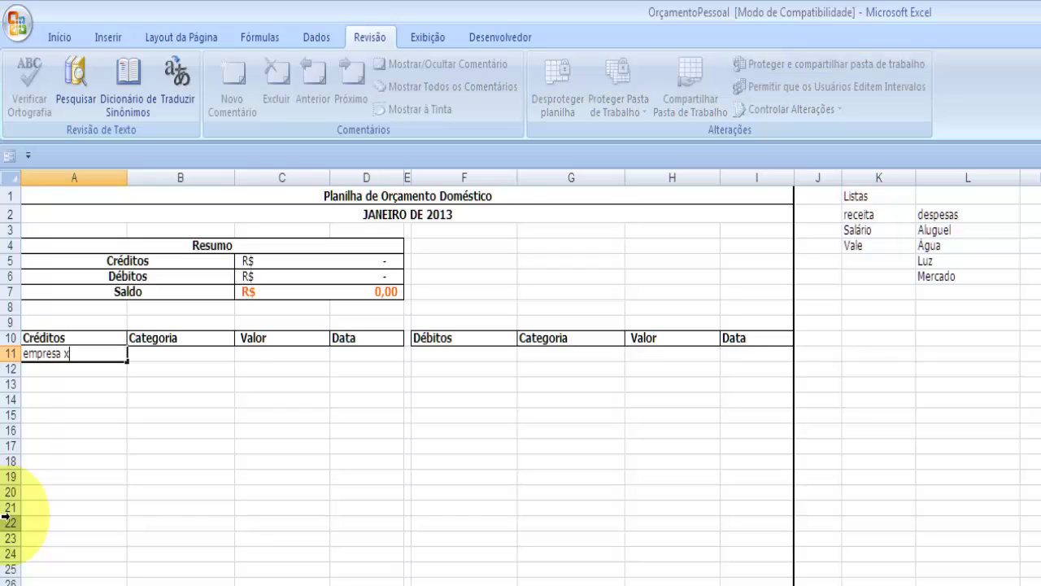
key(Tab)
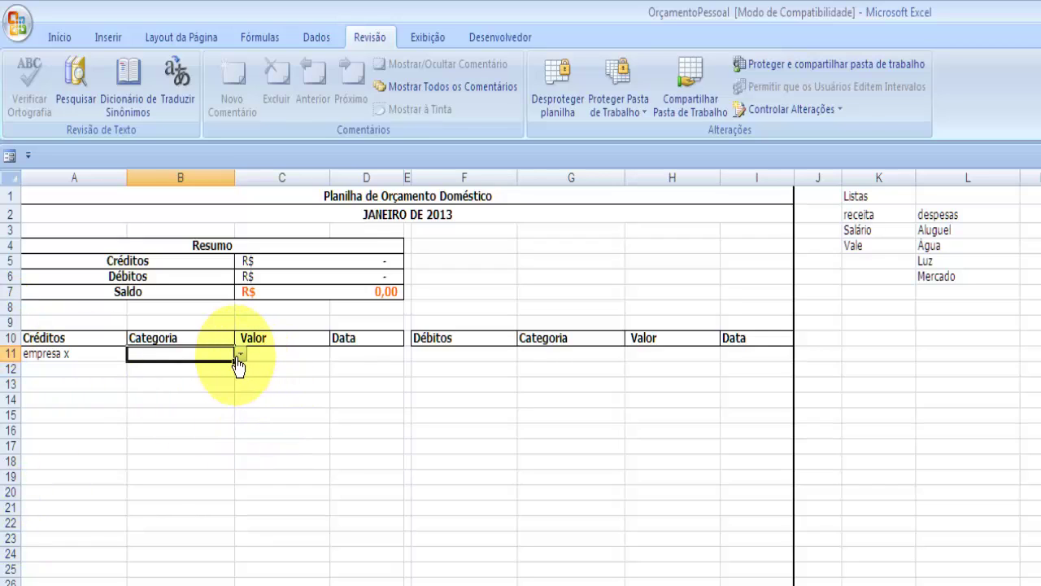
click(237, 355)
click(203, 369)
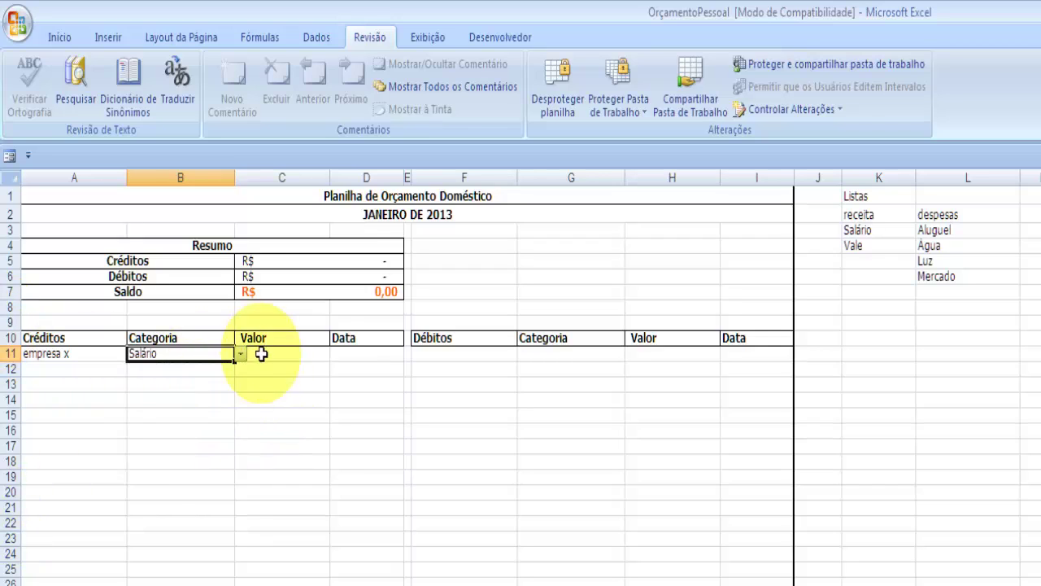
Step: Give the salary credit a value of R$ 1.200,00 and date 10/11
click(301, 358)
text(120)
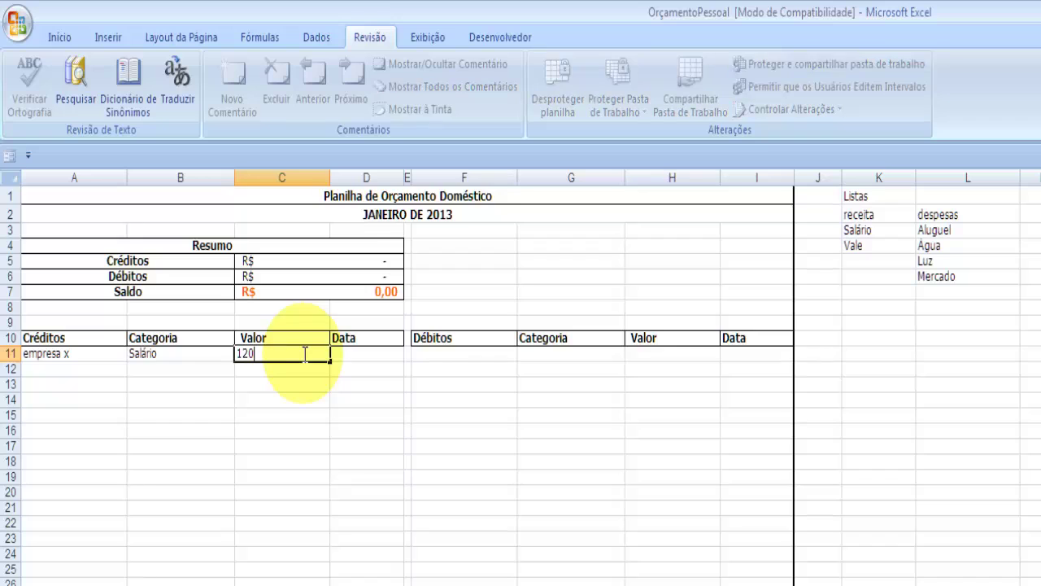
key(Tab)
click(295, 353)
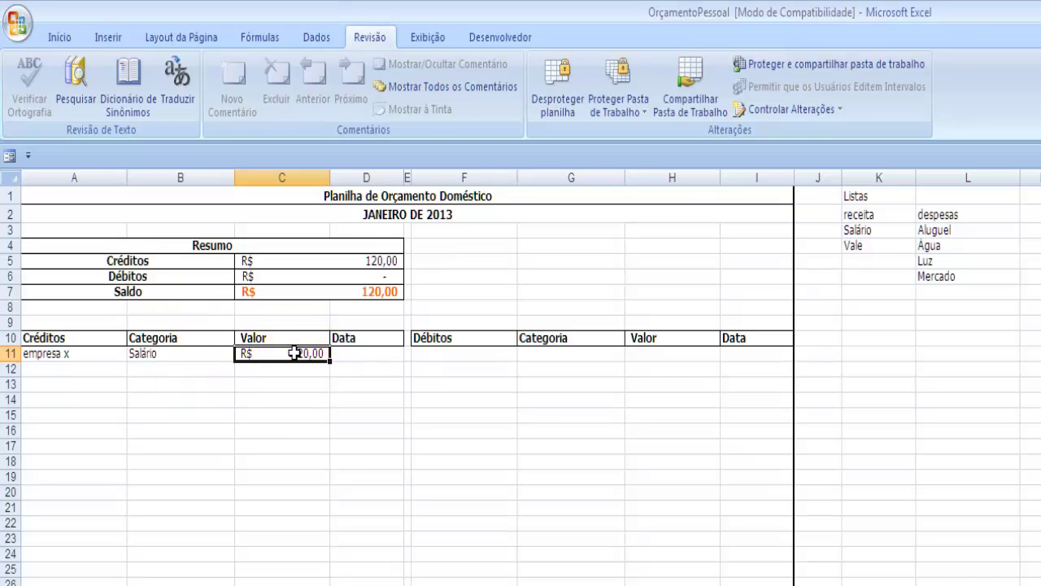
double_click(294, 354)
key(Tab)
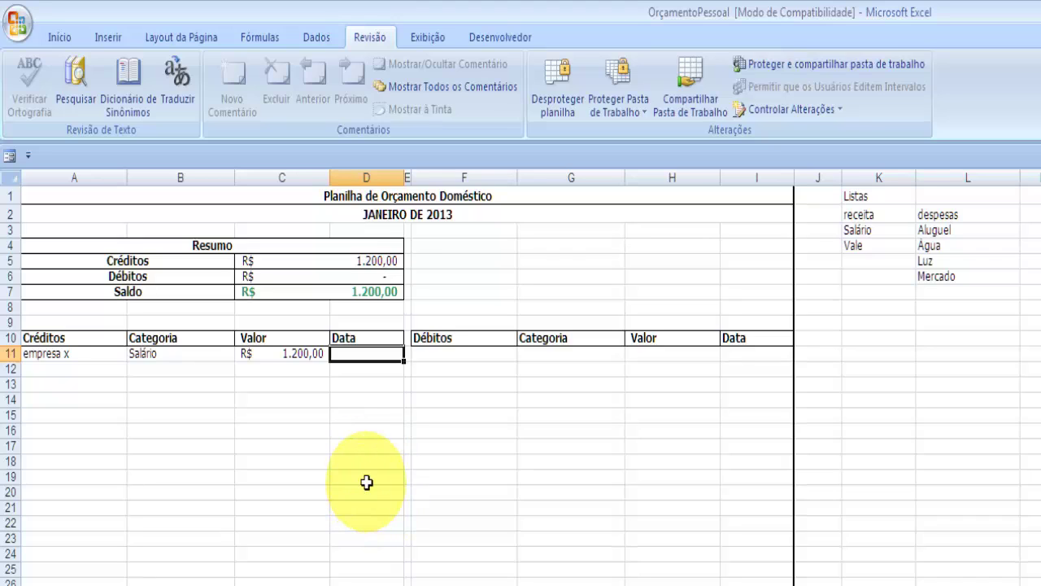
text(10)
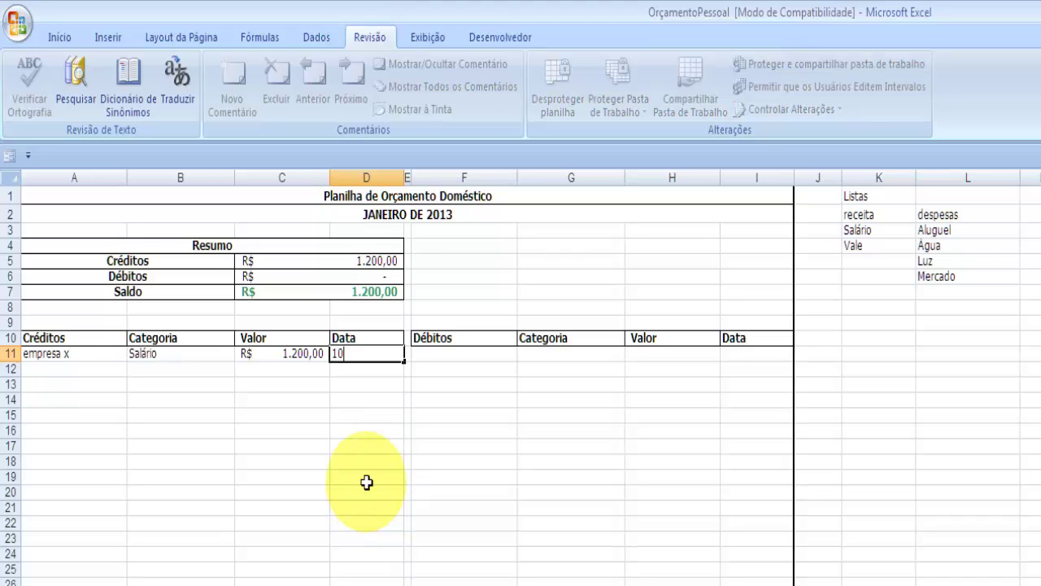
text(/11)
key(Tab)
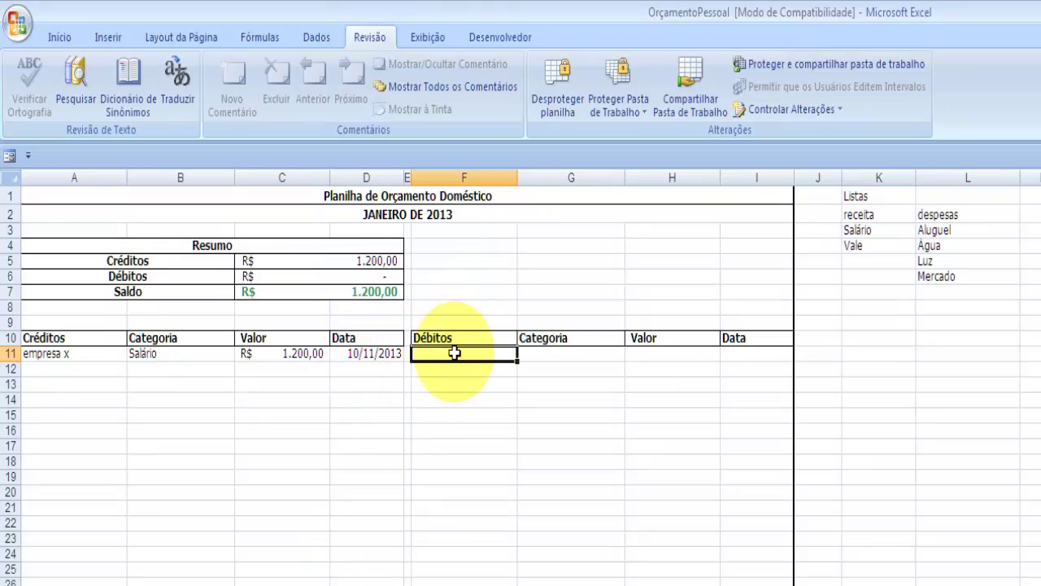
Step: Record the debit Mercado do zé, category Mercado, R$ 200,00, dated 10/11
text(Mercado do zé)
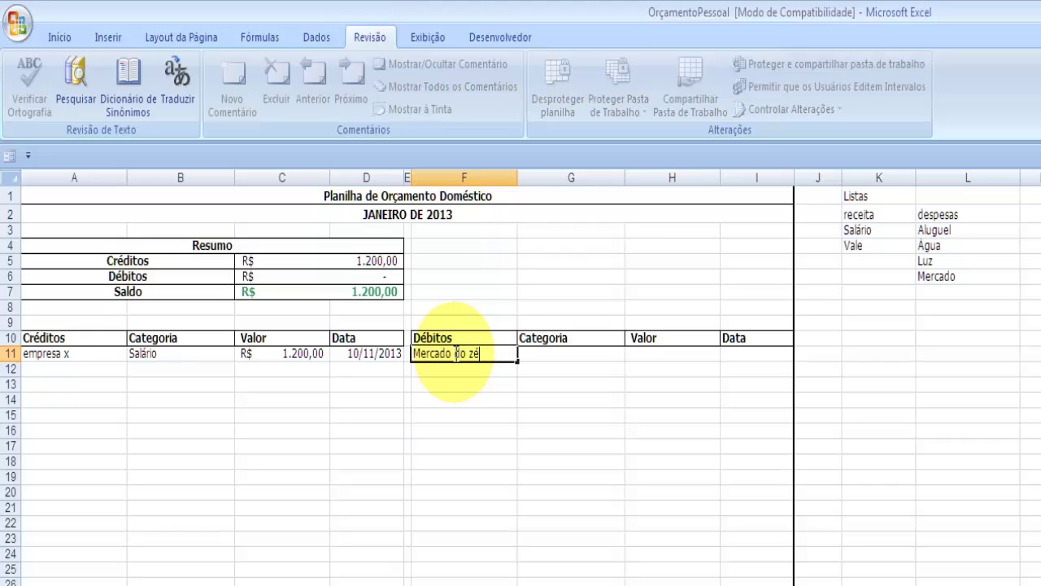
key(Tab)
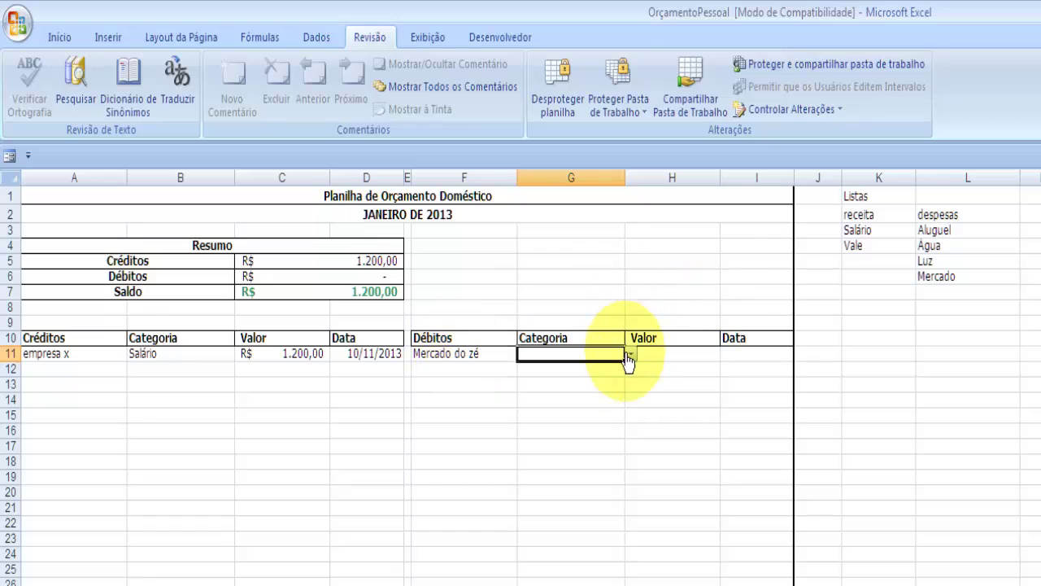
click(630, 354)
click(606, 405)
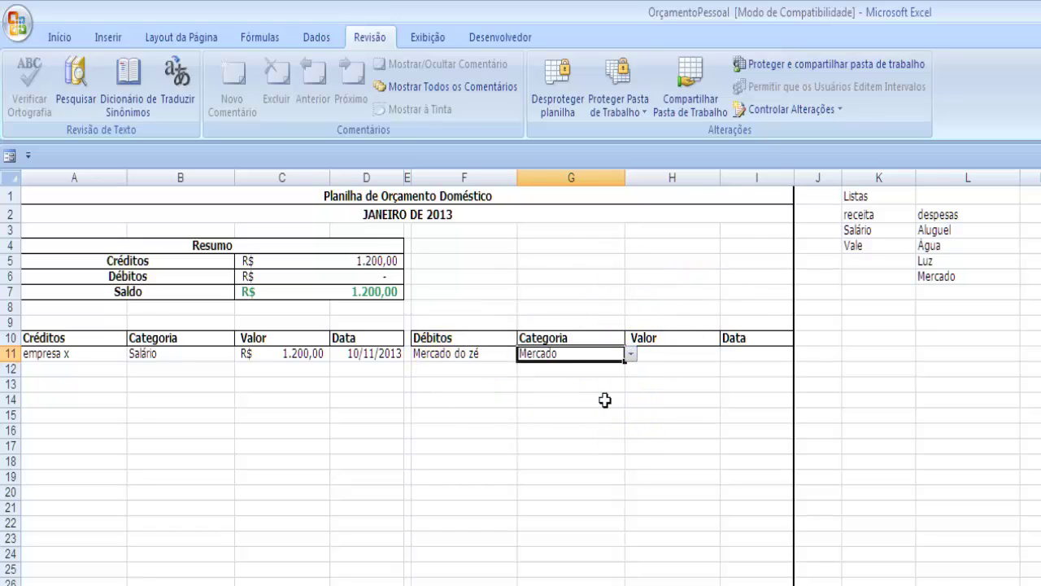
click(662, 356)
click(664, 357)
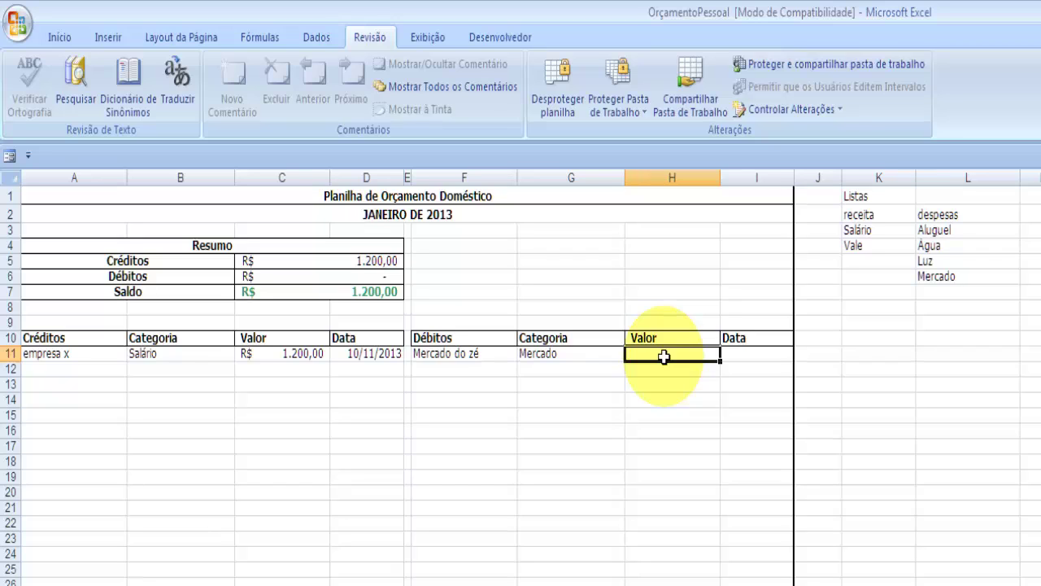
text(200)
key(Tab)
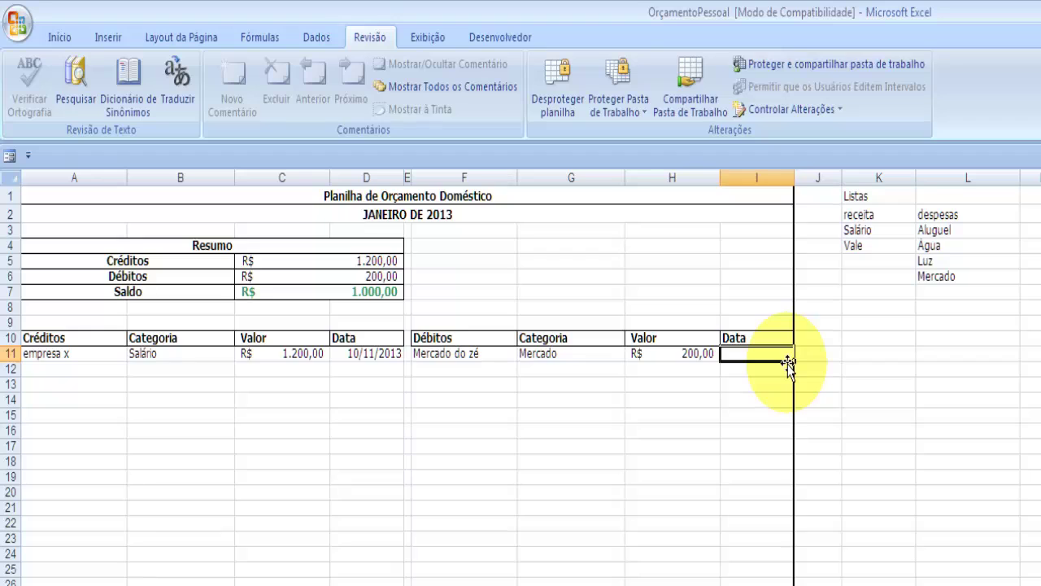
text(10/11)
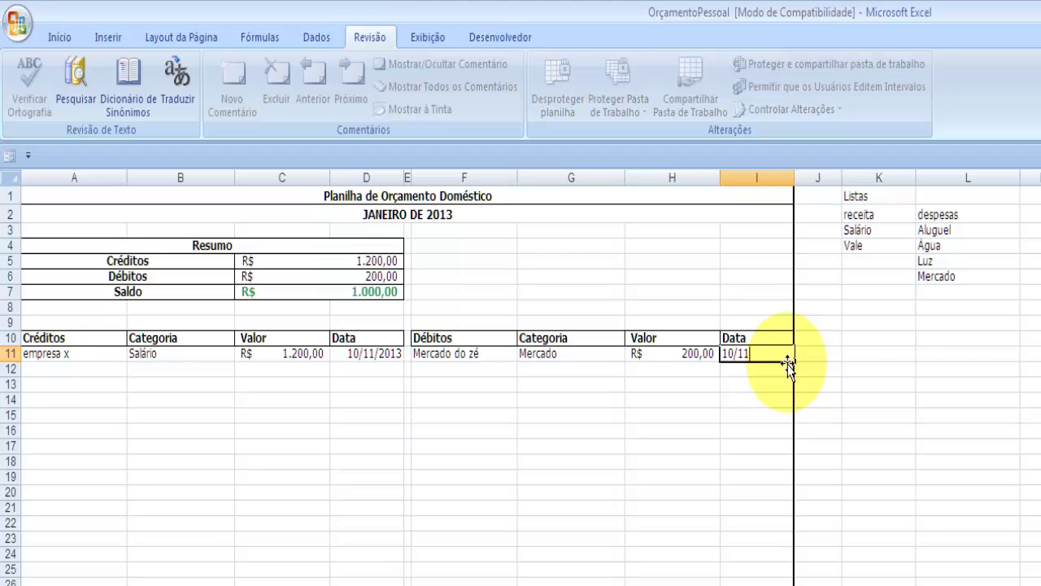
key(Return)
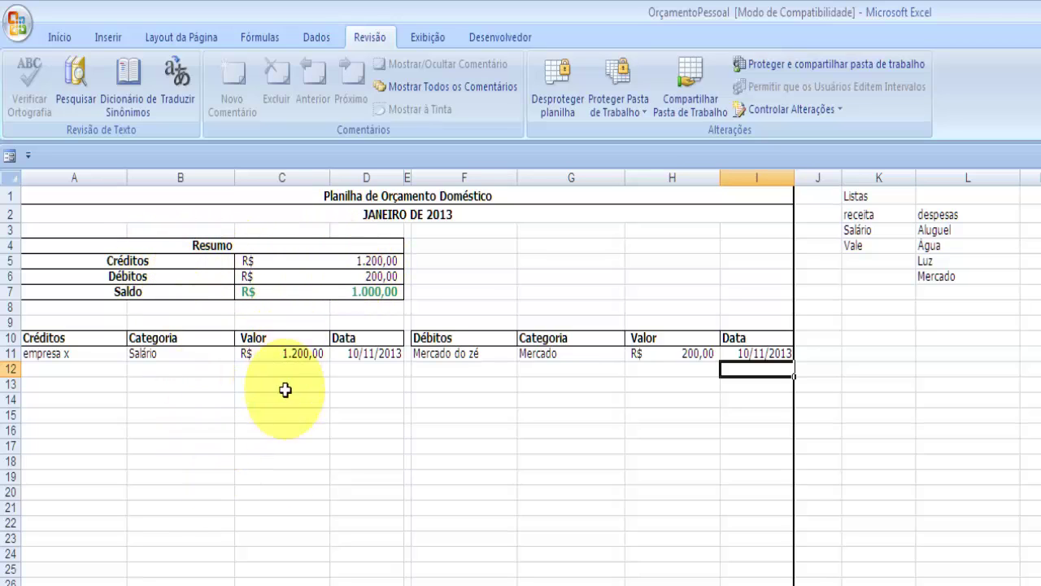
Step: Start a second credit in row 12 as empresa y, categorised Vale
click(69, 367)
text(empresa y)
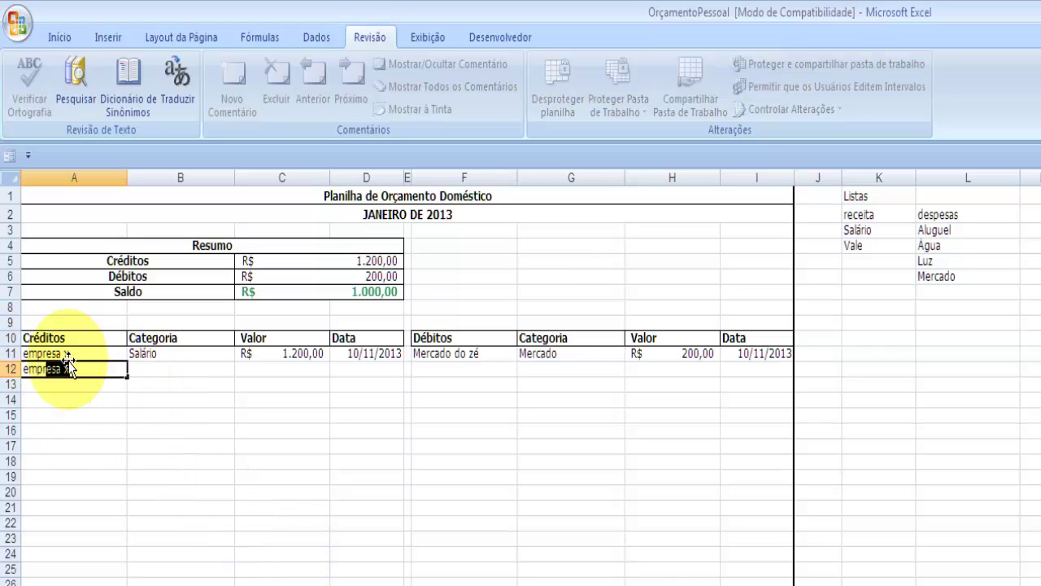
key(Tab)
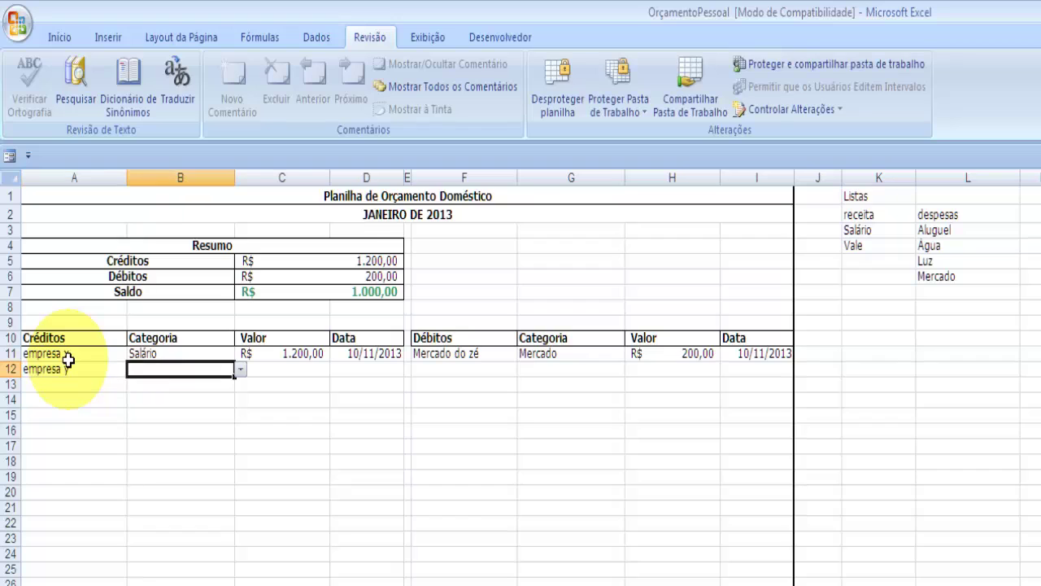
click(242, 372)
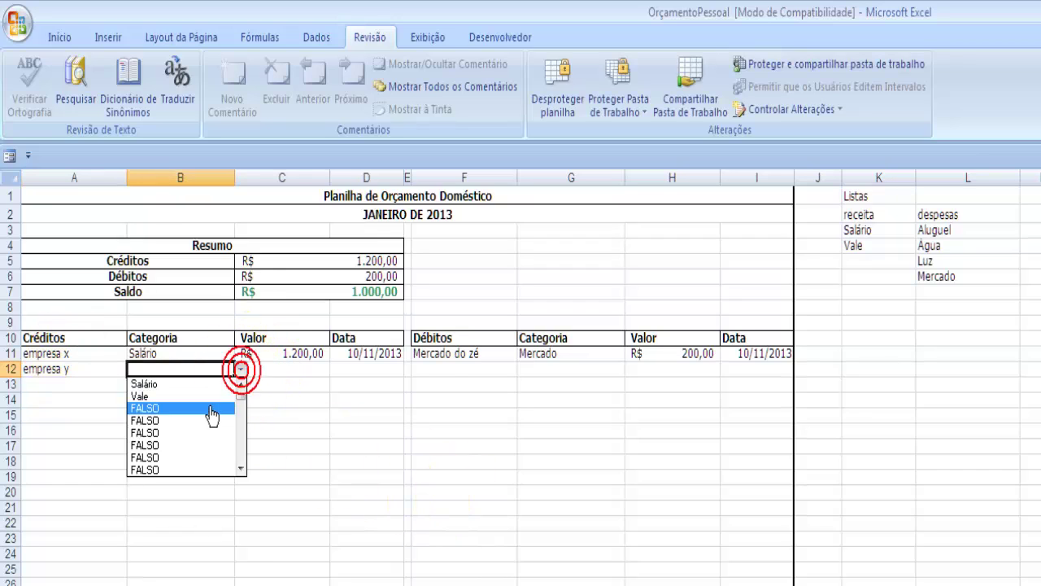
click(207, 394)
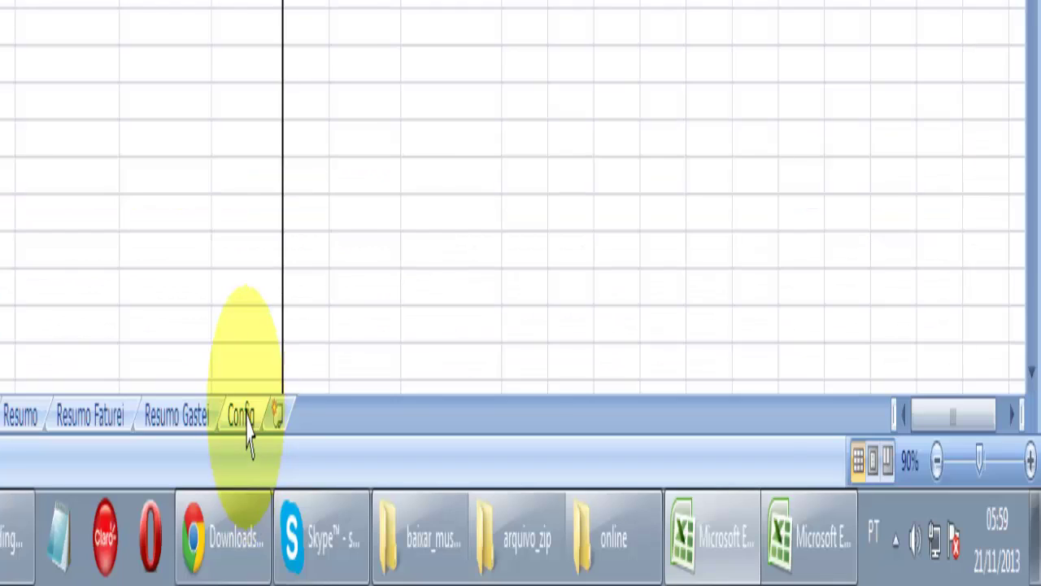
click(244, 417)
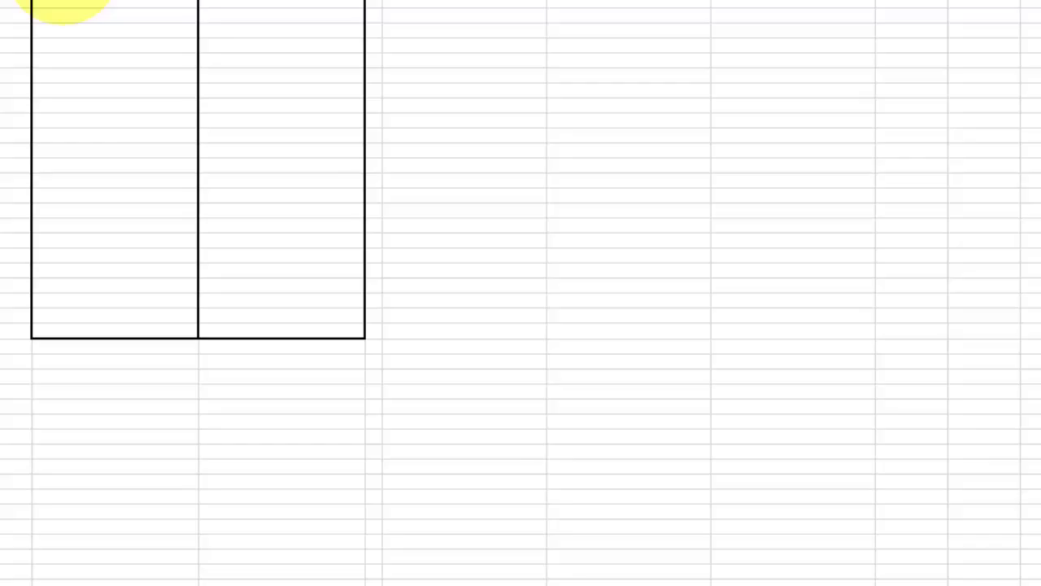
Step: Add Gorjeta as an income category on Config and assign it to the empresa y credit
click(159, 236)
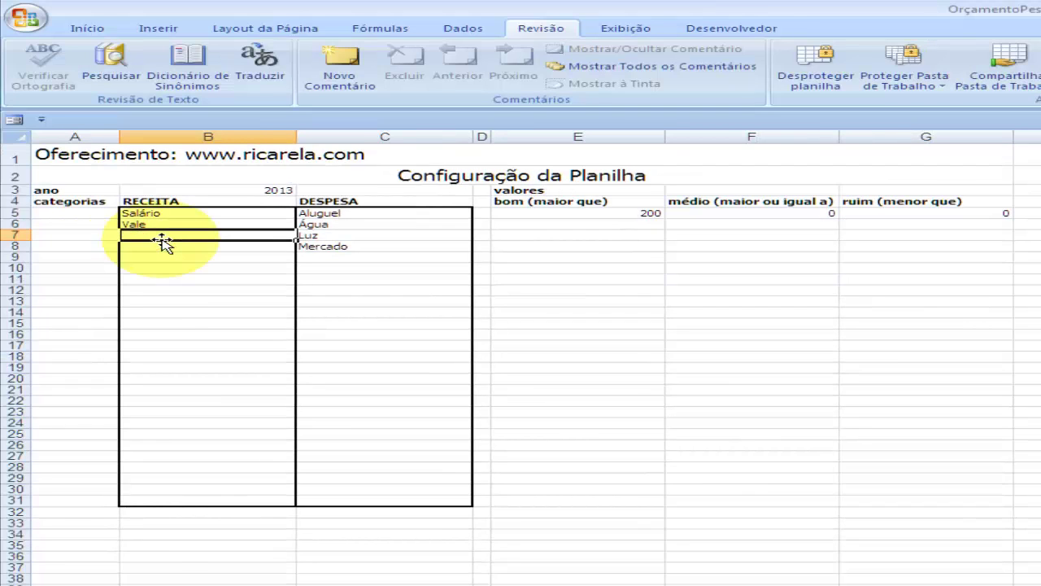
text(g)
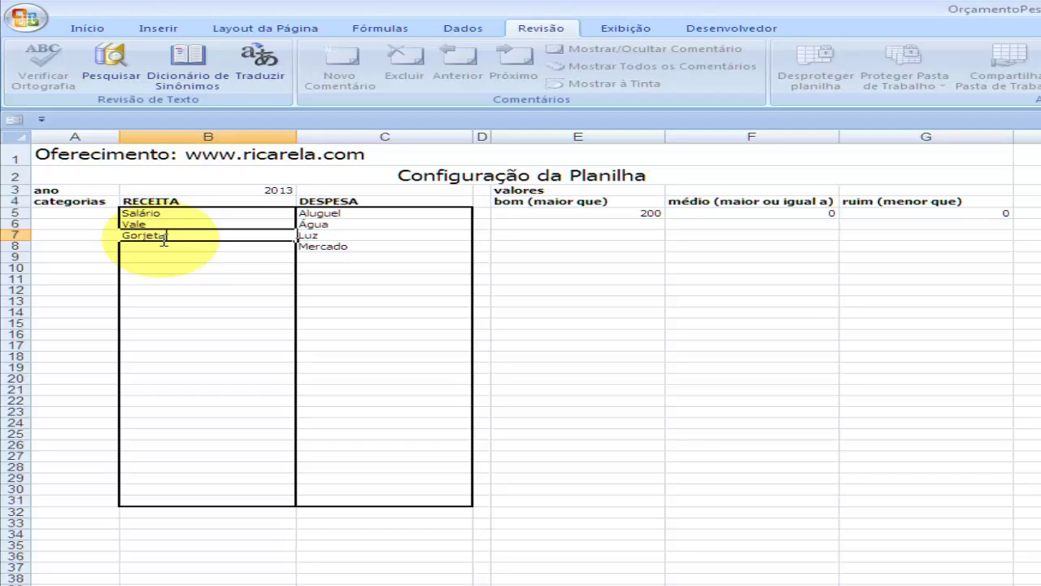
key(Return)
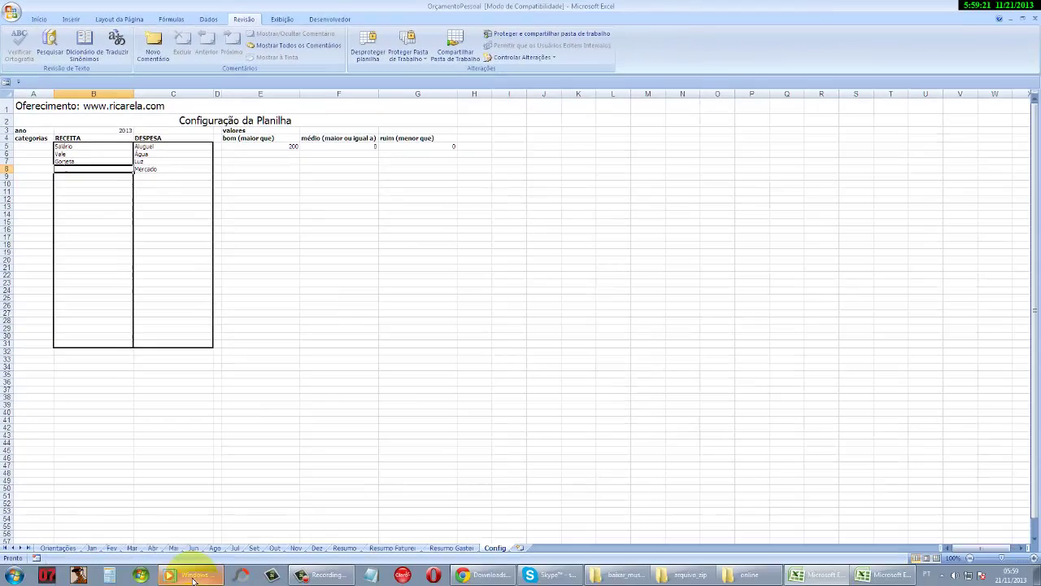
click(93, 551)
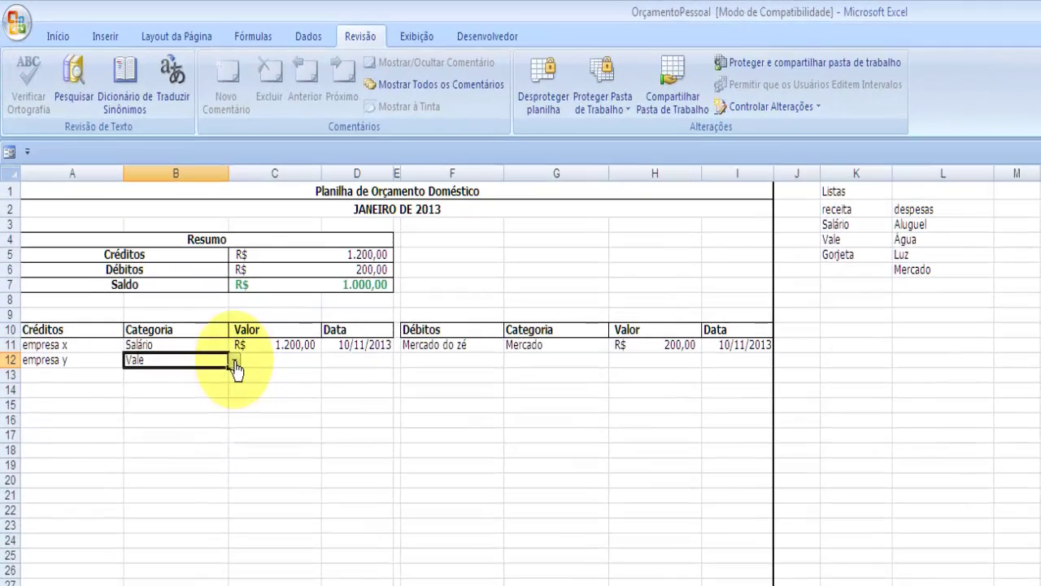
click(234, 360)
click(216, 386)
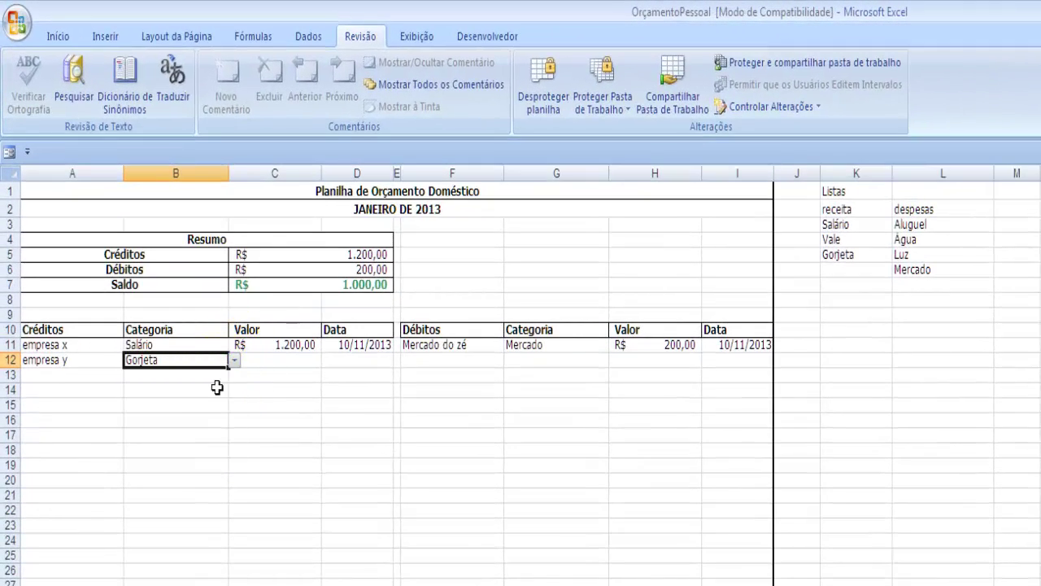
Step: Give the Gorjeta credit R$ 100,00 dated 15/10, then select the credit values
click(283, 362)
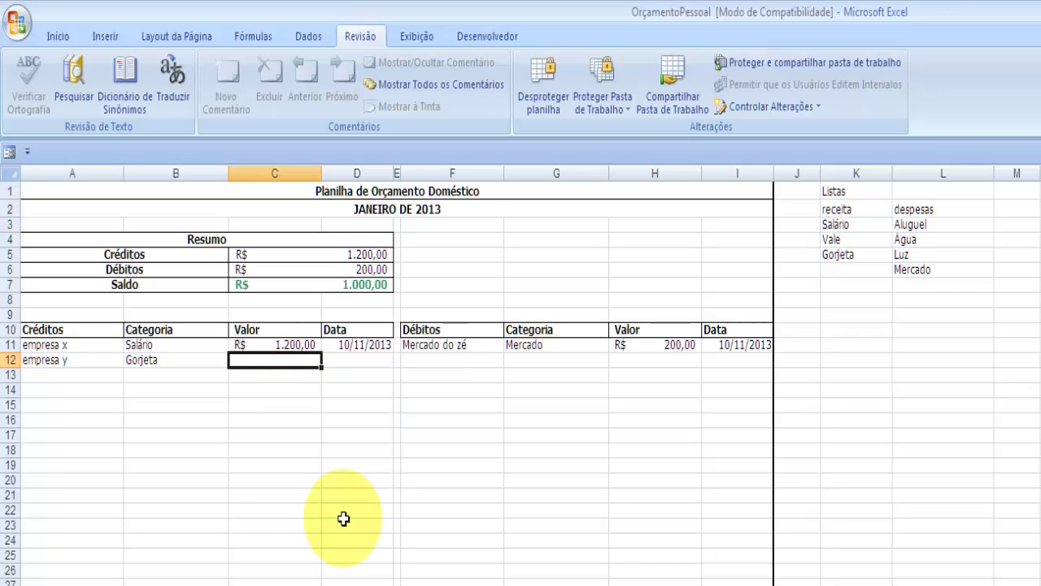
text(100)
key(Tab)
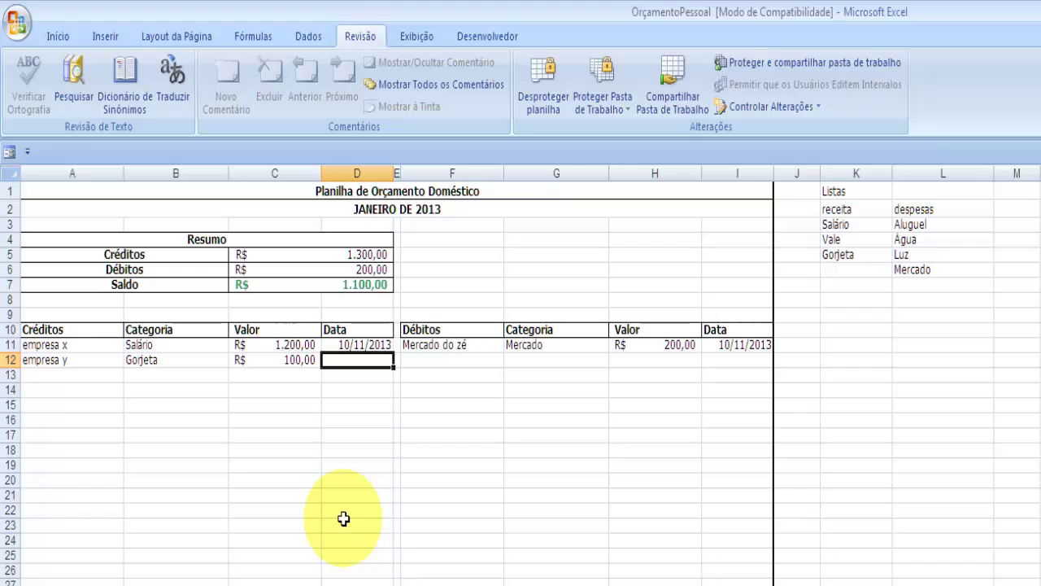
text(15/10)
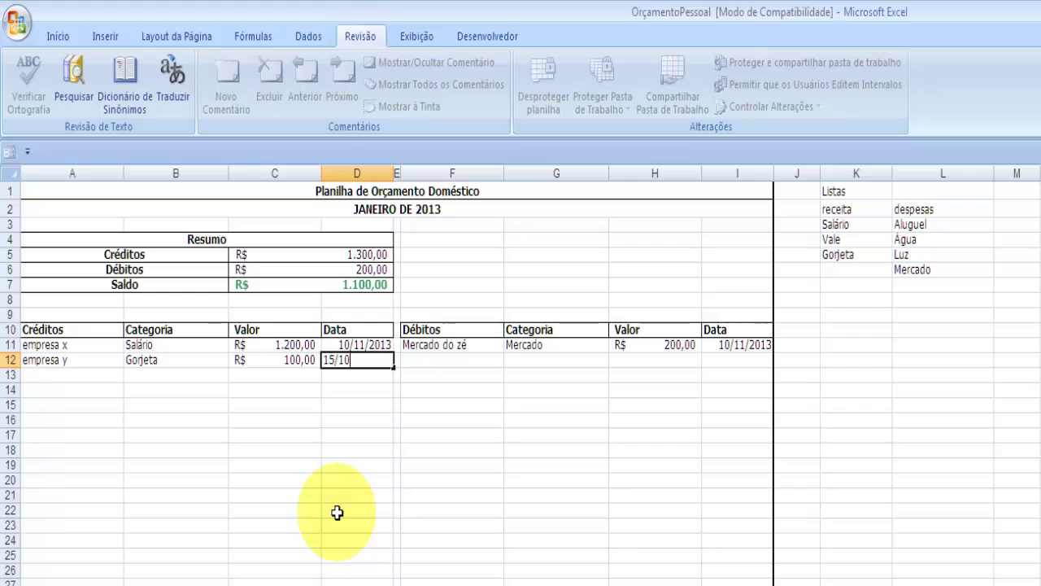
key(Tab)
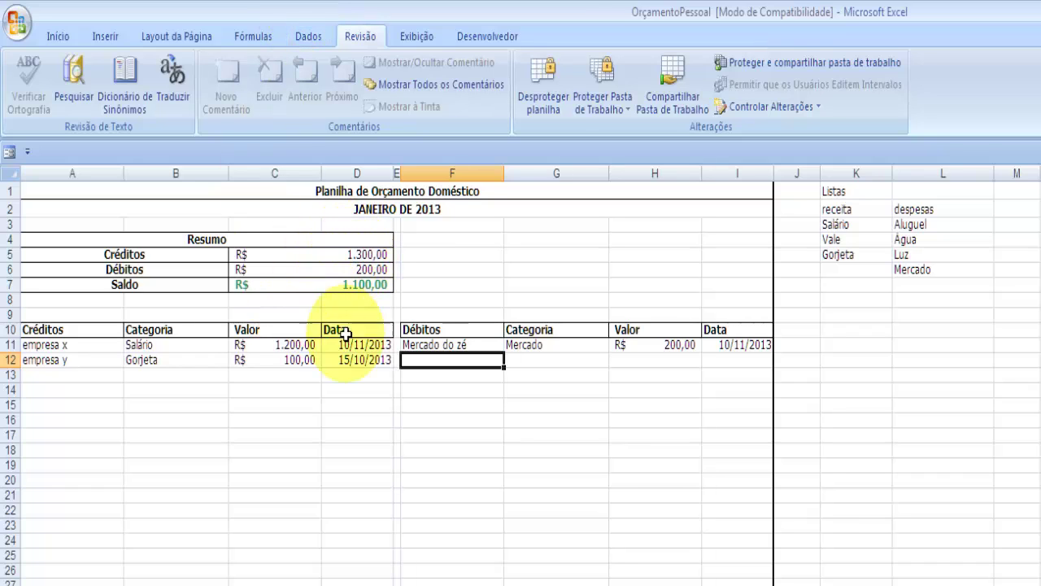
click(304, 349)
drag(303, 348, 304, 357)
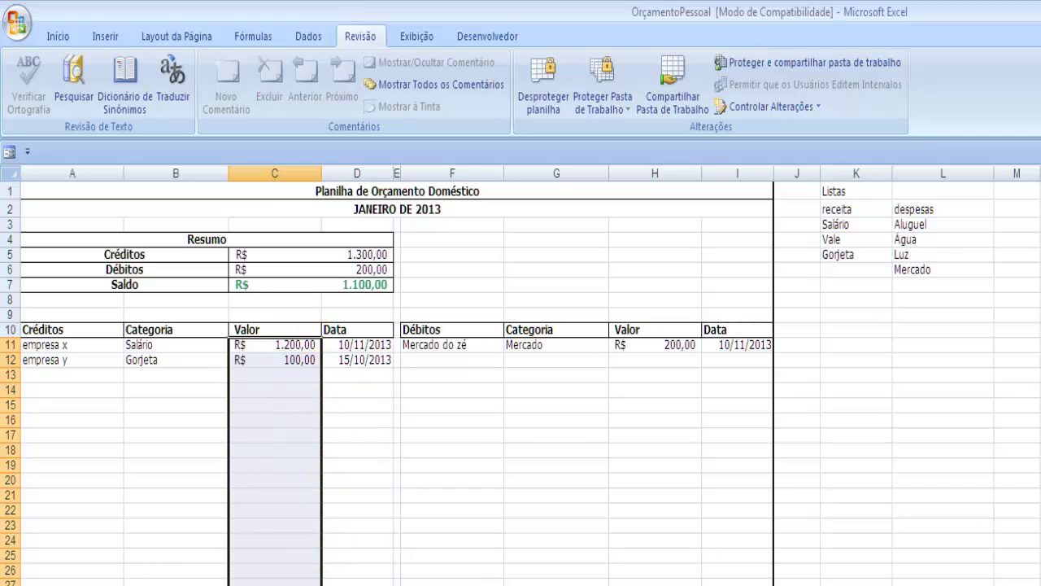
mouse_move(304, 358)
mouse_down()
mouse_move(302, 585)
mouse_move(277, 4)
mouse_move(235, 348)
mouse_up()
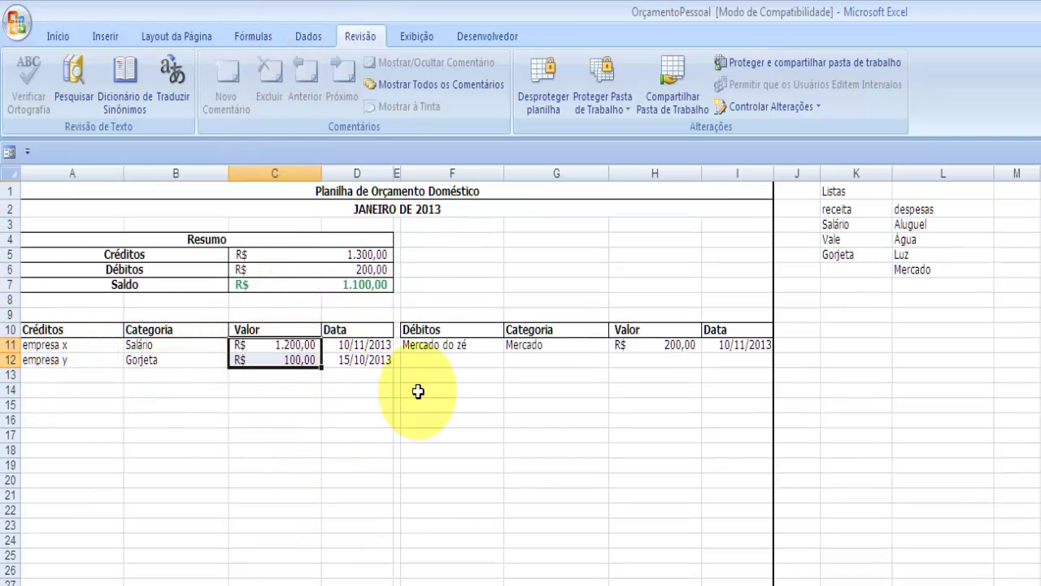
Step: Select the January debit values H11:H12, then step to the next month's sheet and back
click(654, 353)
drag(654, 352, 660, 362)
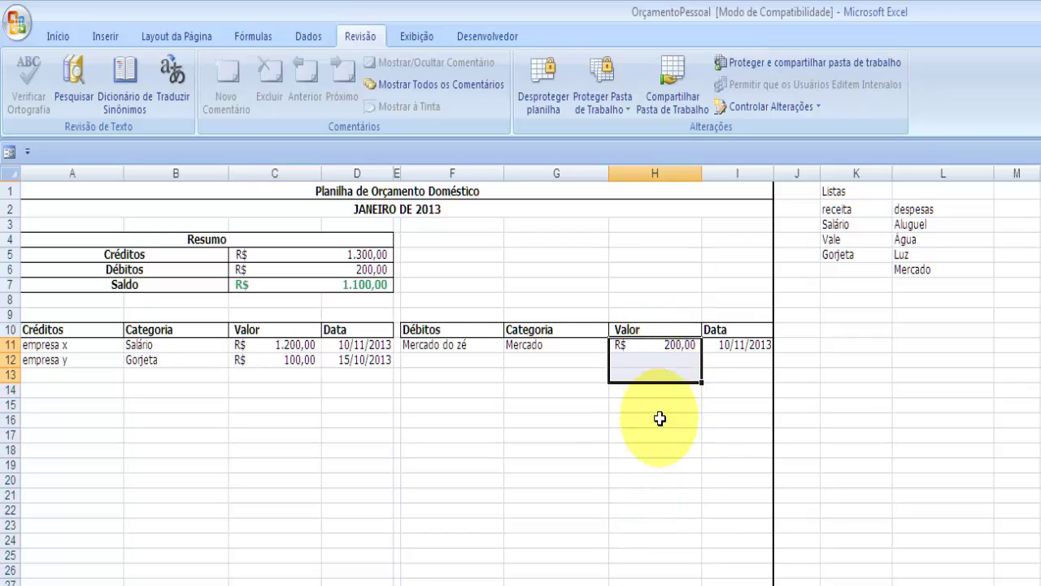
click(663, 480)
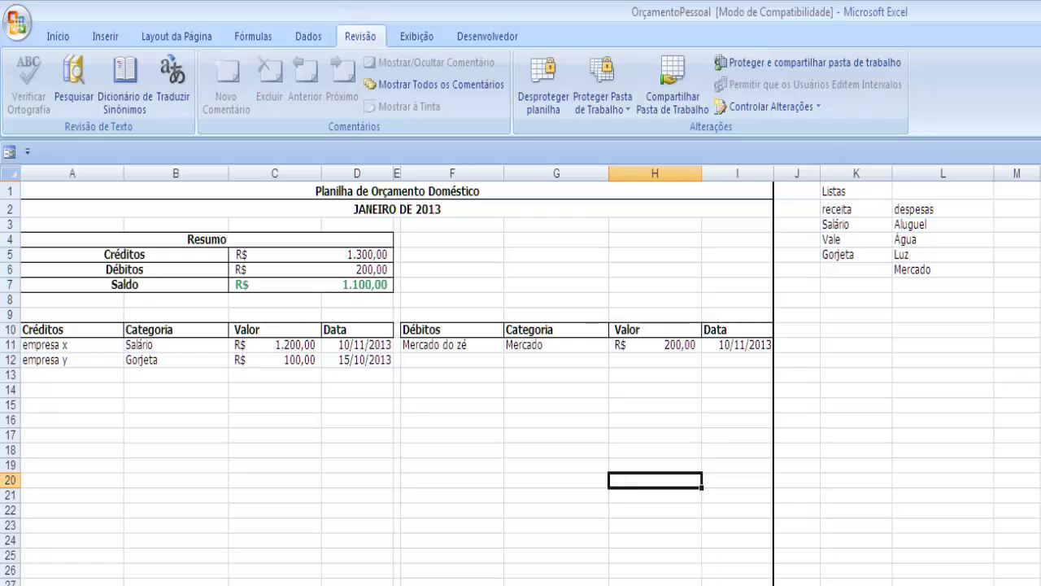
key(ctrl+Page_Down)
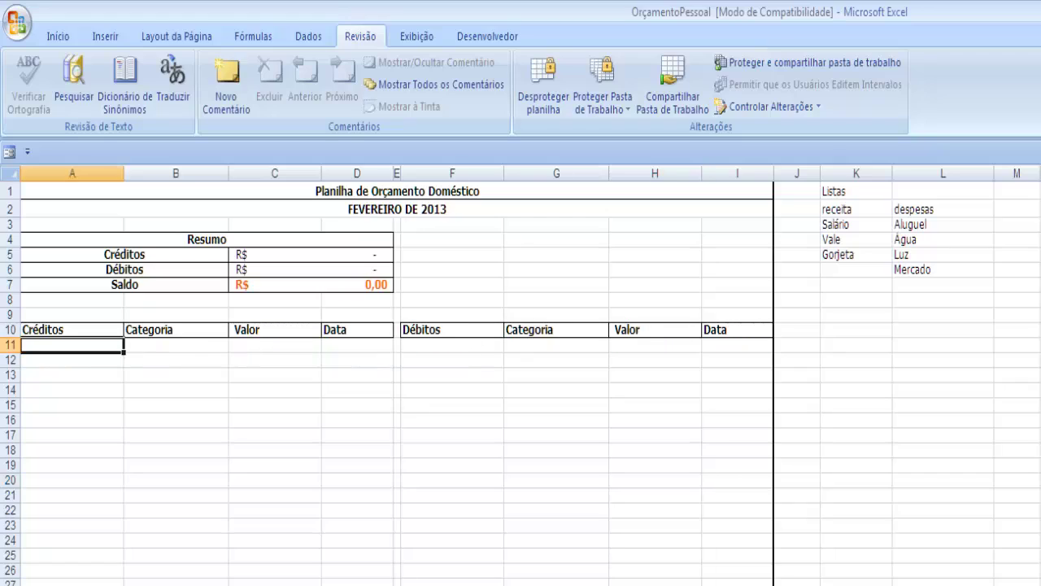
key(ctrl+Page_Up)
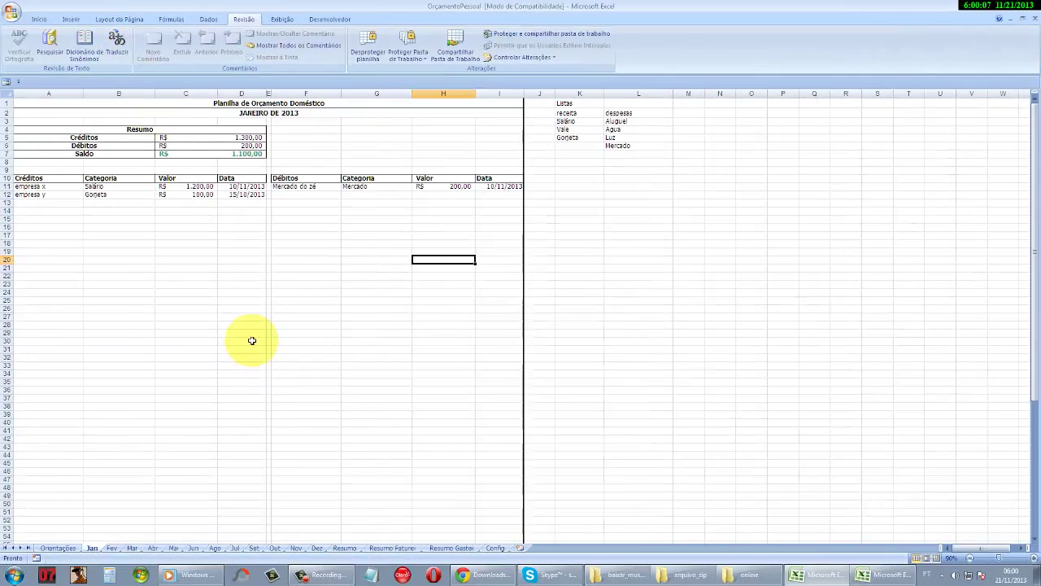
Step: Check January's expense and balance figures on the Resumo sheet, then return to January
click(345, 548)
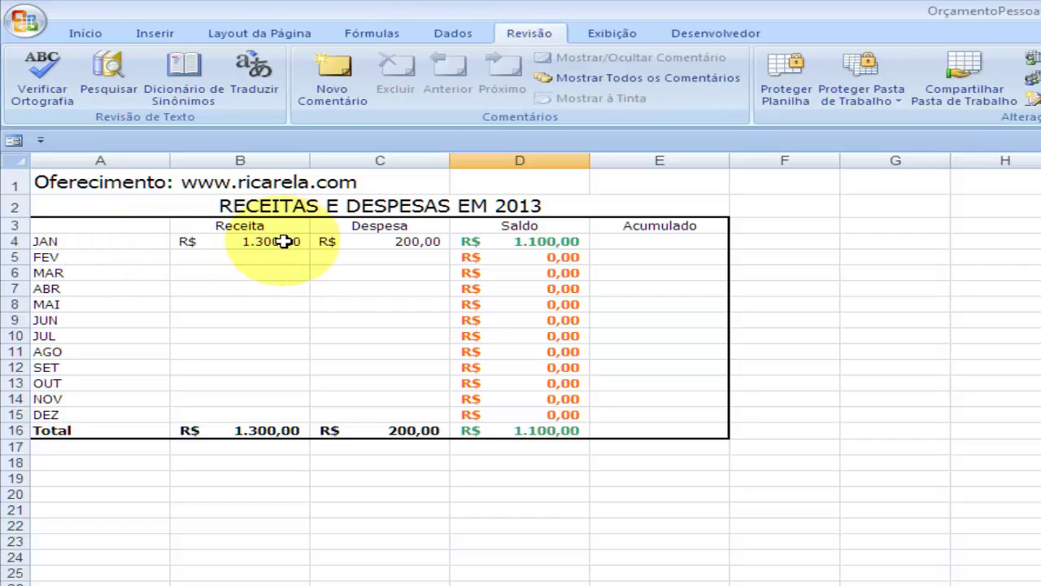
click(398, 241)
click(541, 244)
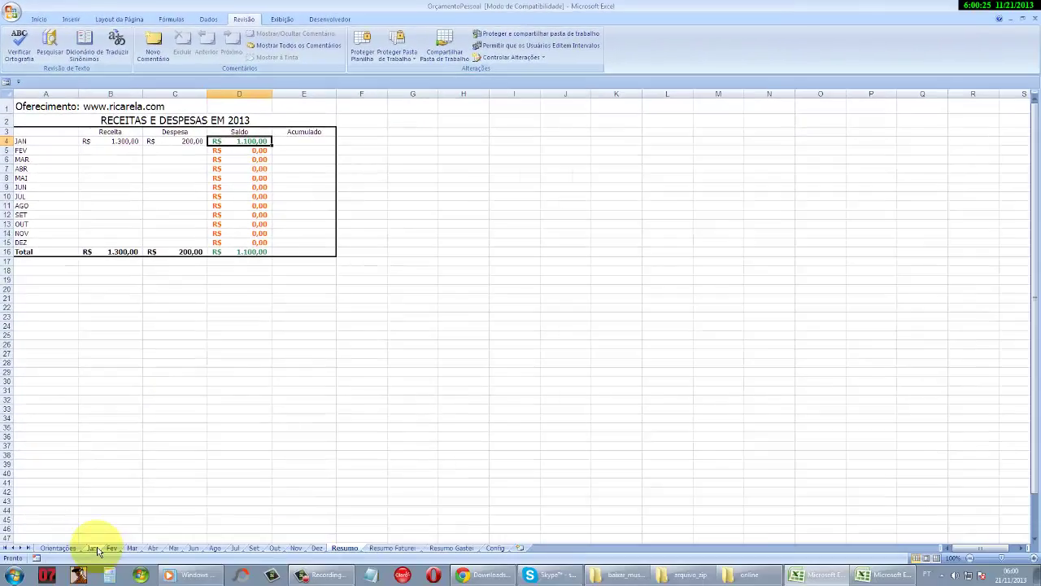
click(83, 539)
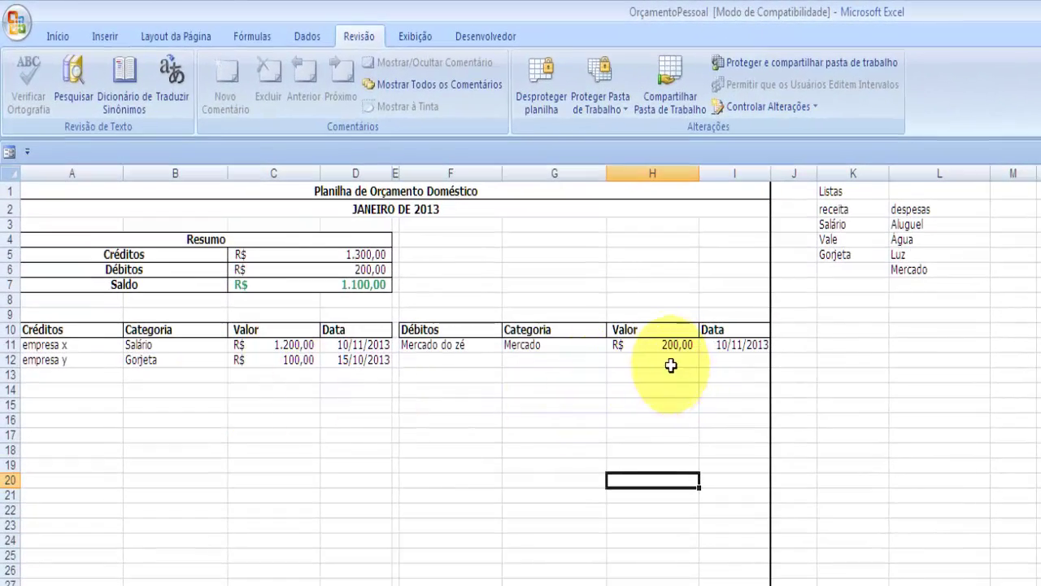
Step: Add a second debit described as pagou a agua with category Água
click(668, 359)
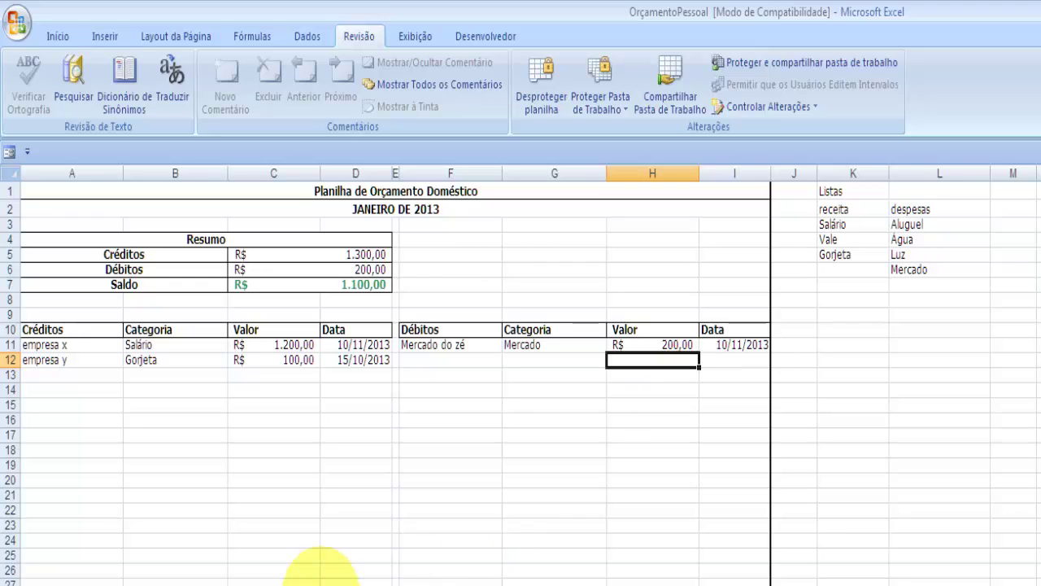
text(1200)
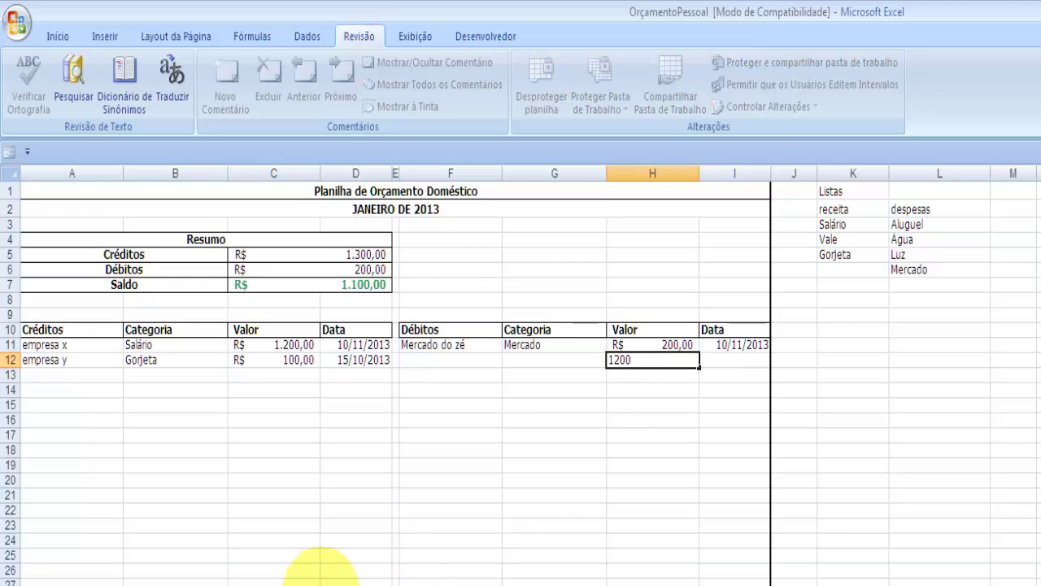
key(Escape)
key(Left)
key(Left)
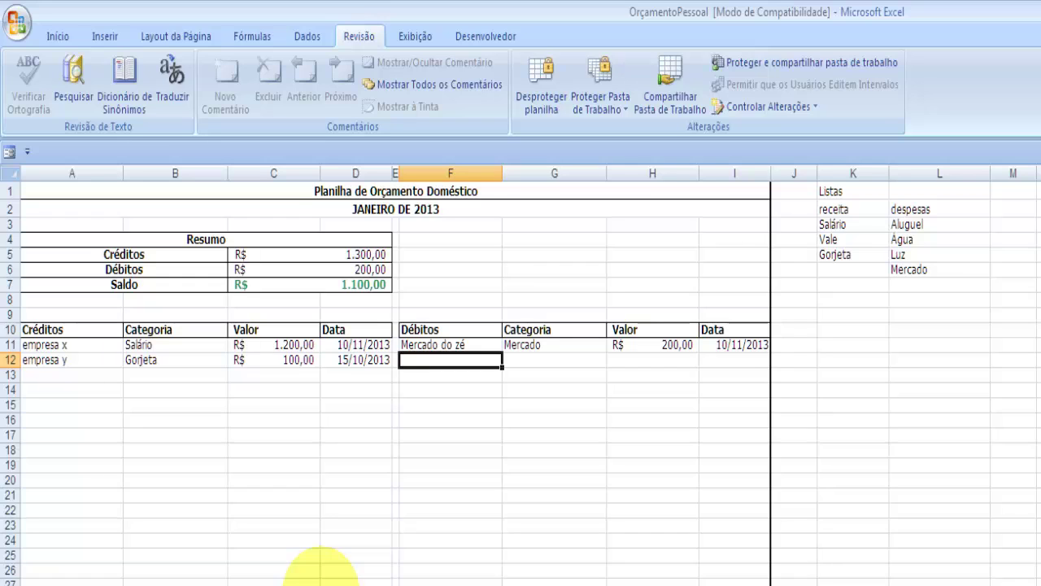
text(pagou a agua)
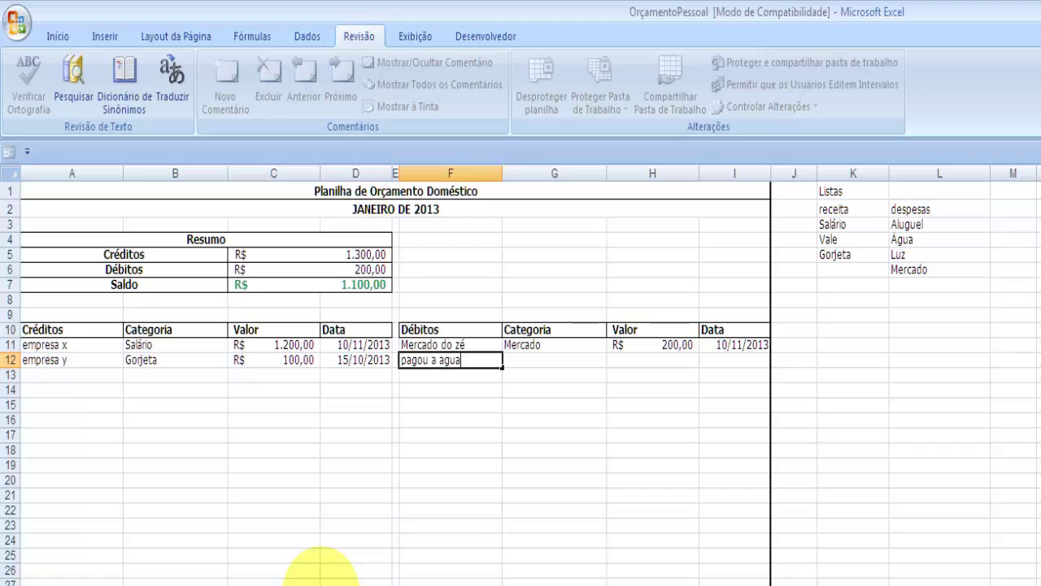
key(Tab)
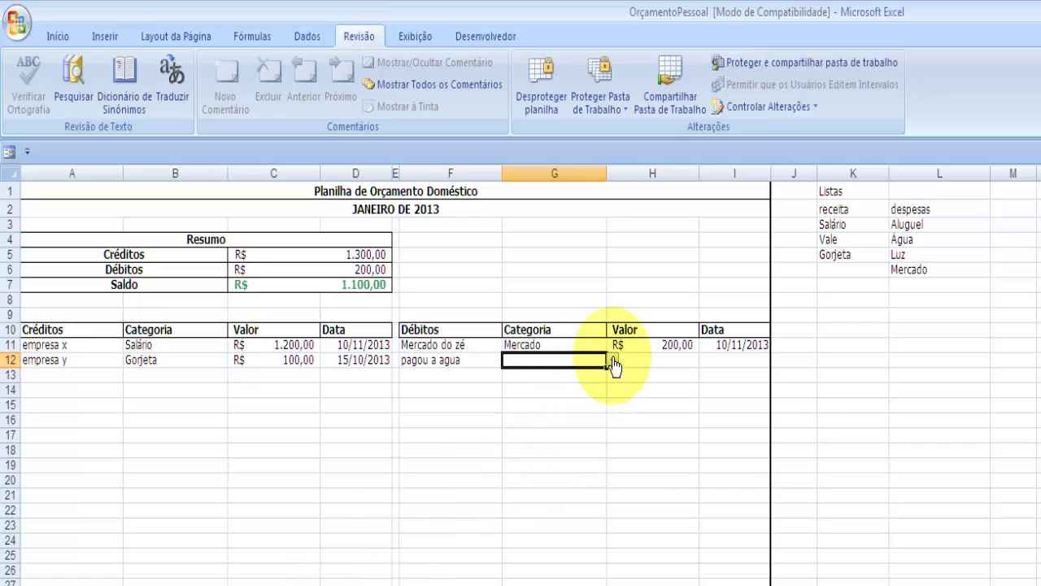
click(613, 362)
click(599, 387)
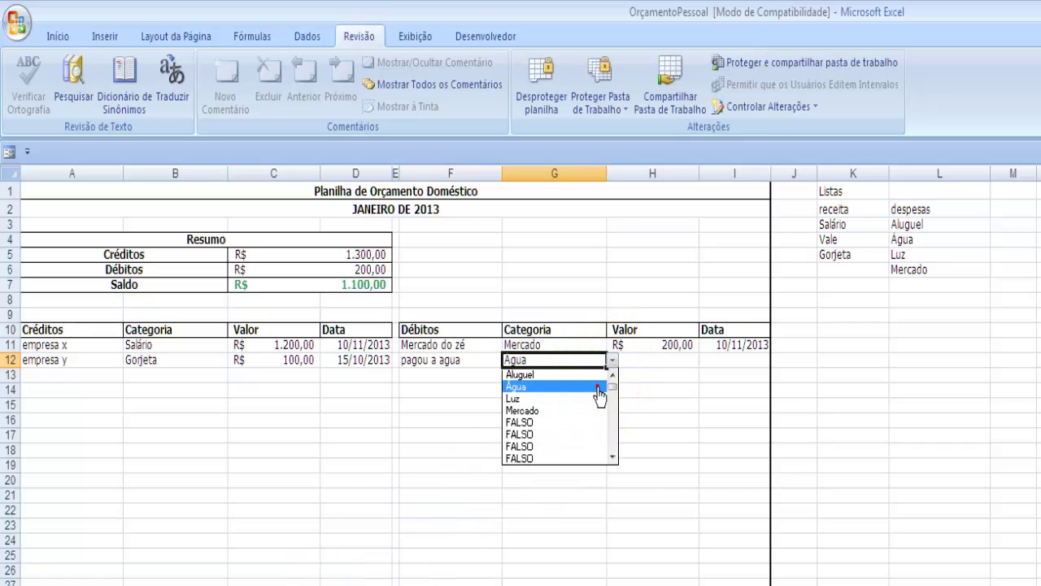
click(598, 388)
Step: Give the water debit R$ 1.200,00 and correct its date to 10/11/2013
key(Tab)
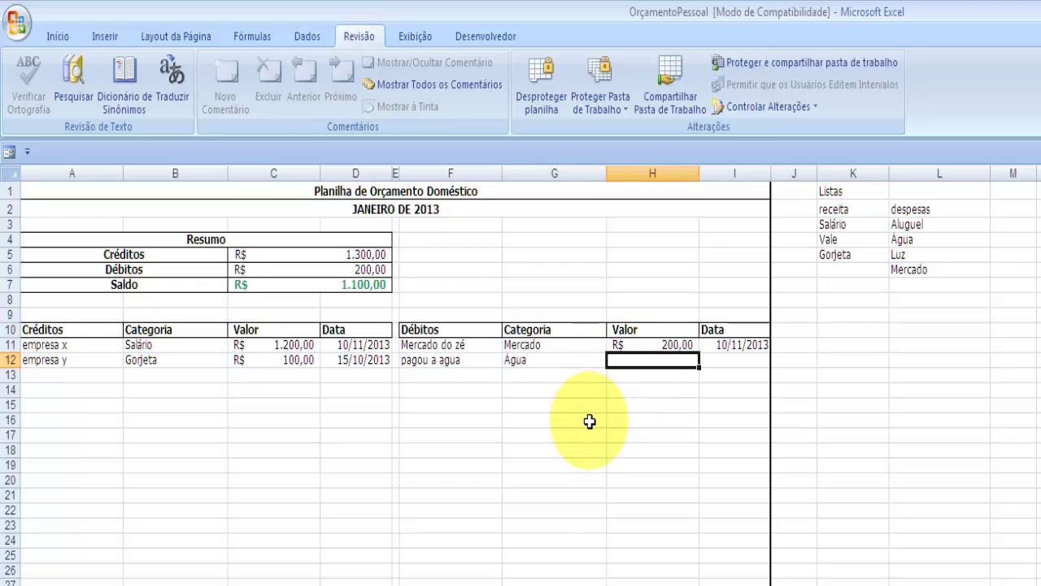
text(1200)
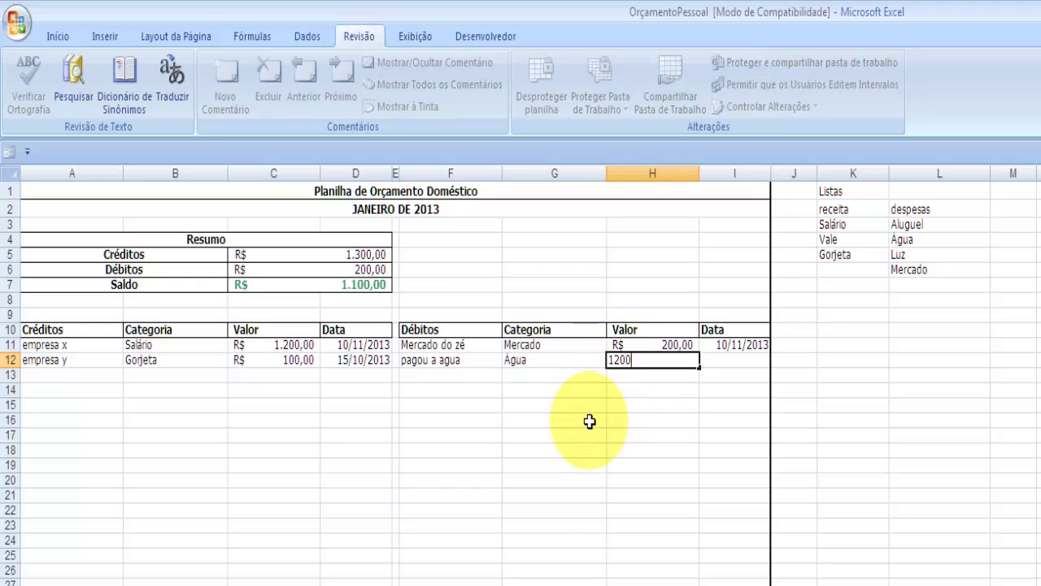
key(Tab)
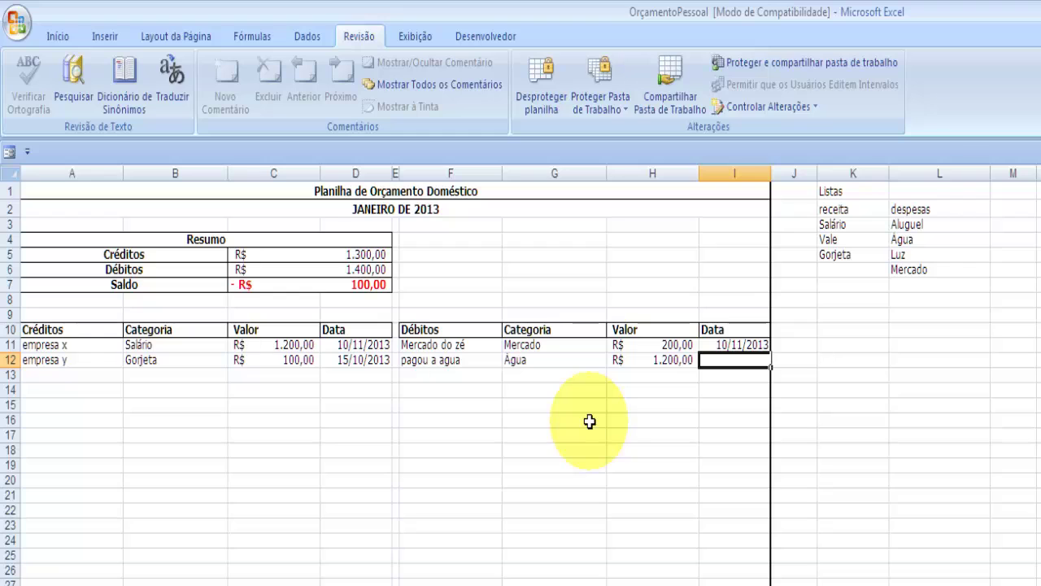
text(10)
key(Return)
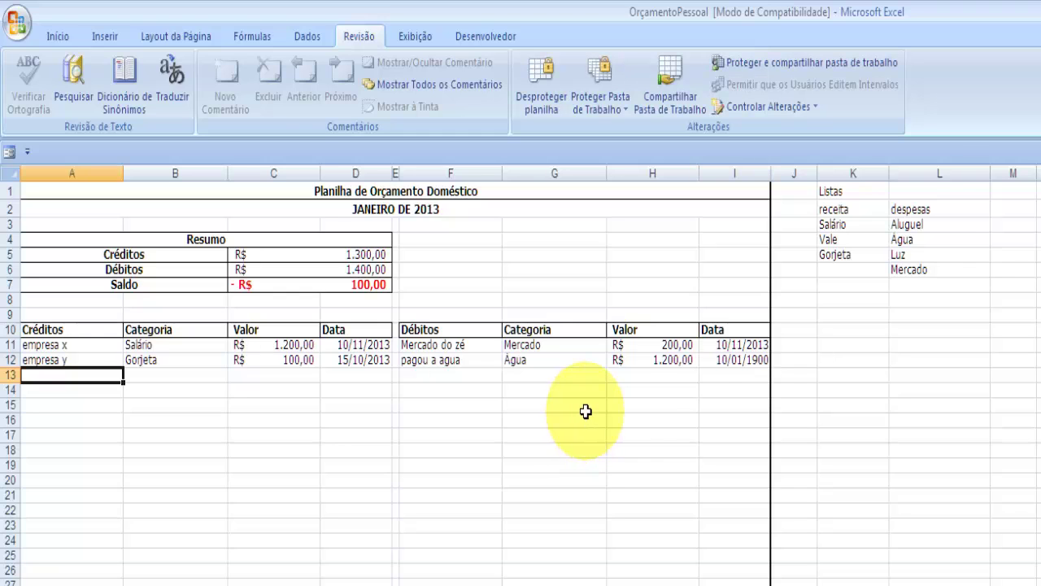
click(736, 359)
text(10)
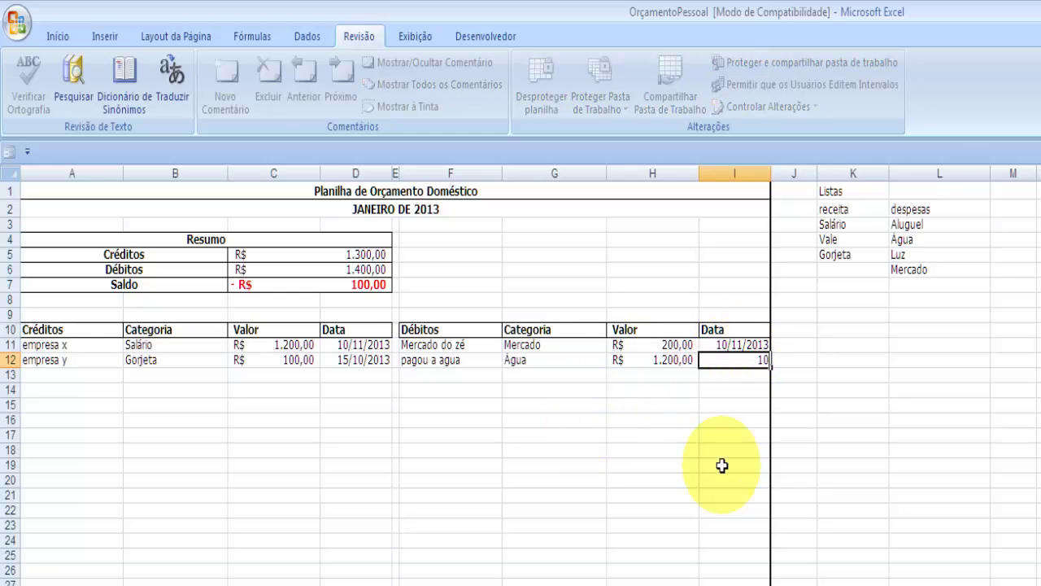
key(Return)
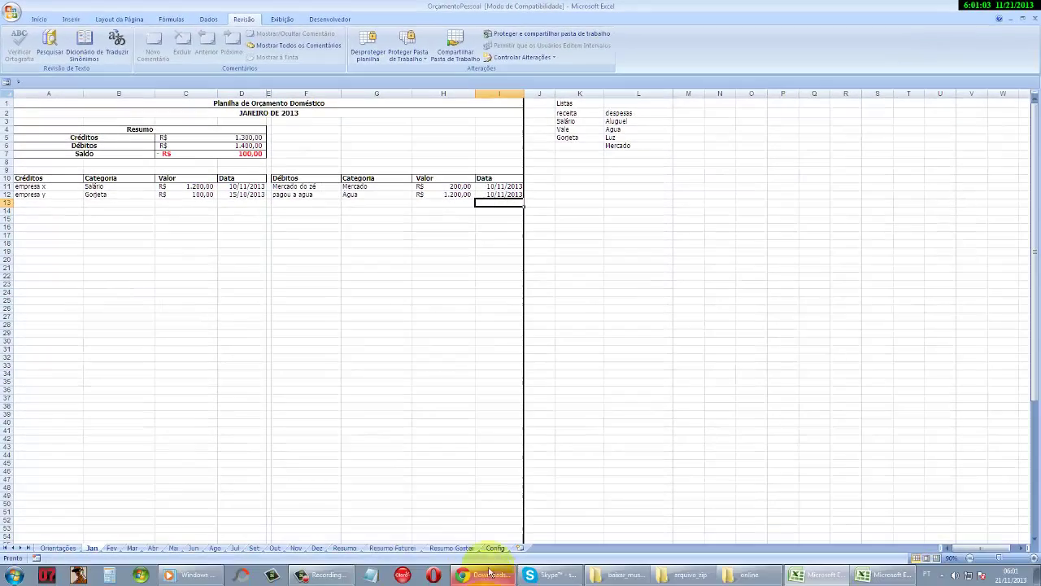
Step: Check the Resumo sheet's January Acumulado and yearly total balance, then view the income summary
click(345, 547)
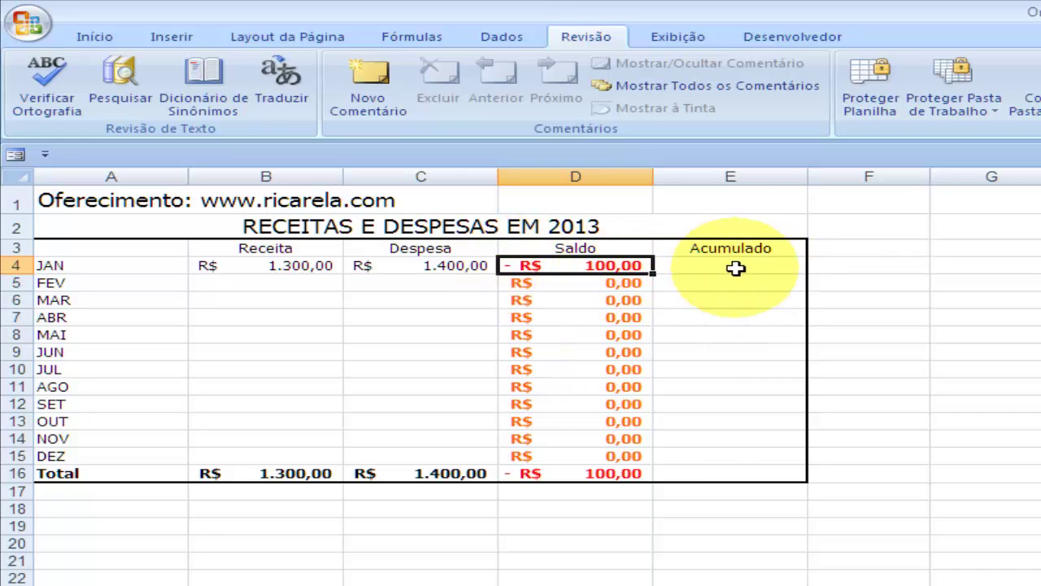
click(757, 269)
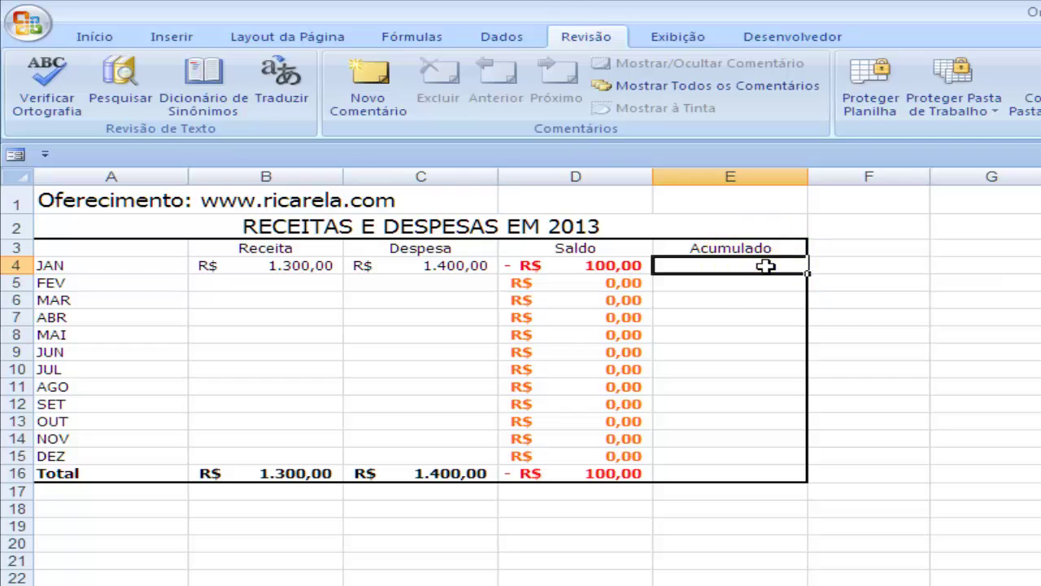
mouse_move(768, 273)
mouse_down()
mouse_move(973, 323)
mouse_move(730, 275)
mouse_up()
click(575, 473)
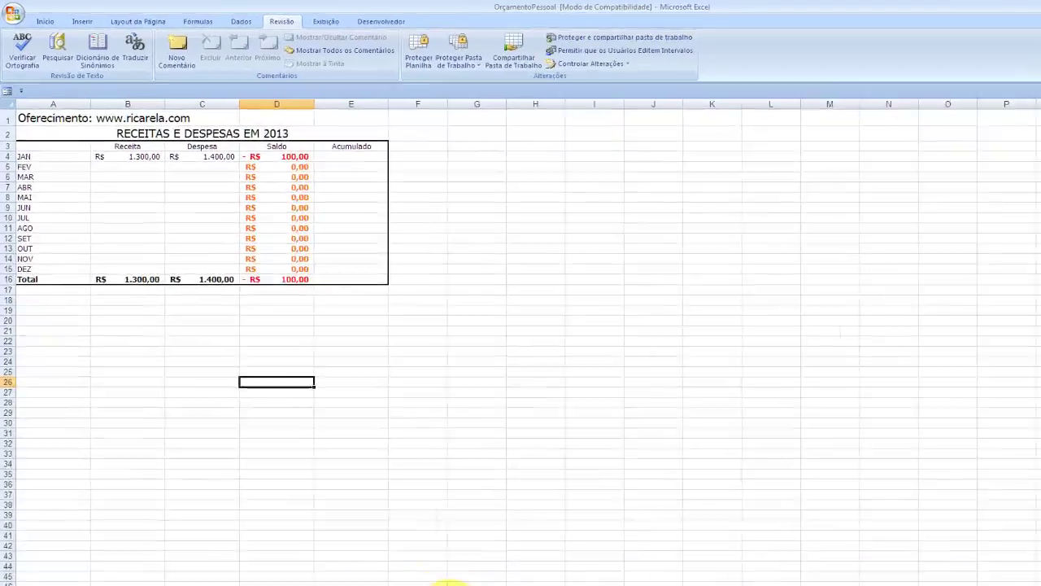
click(391, 550)
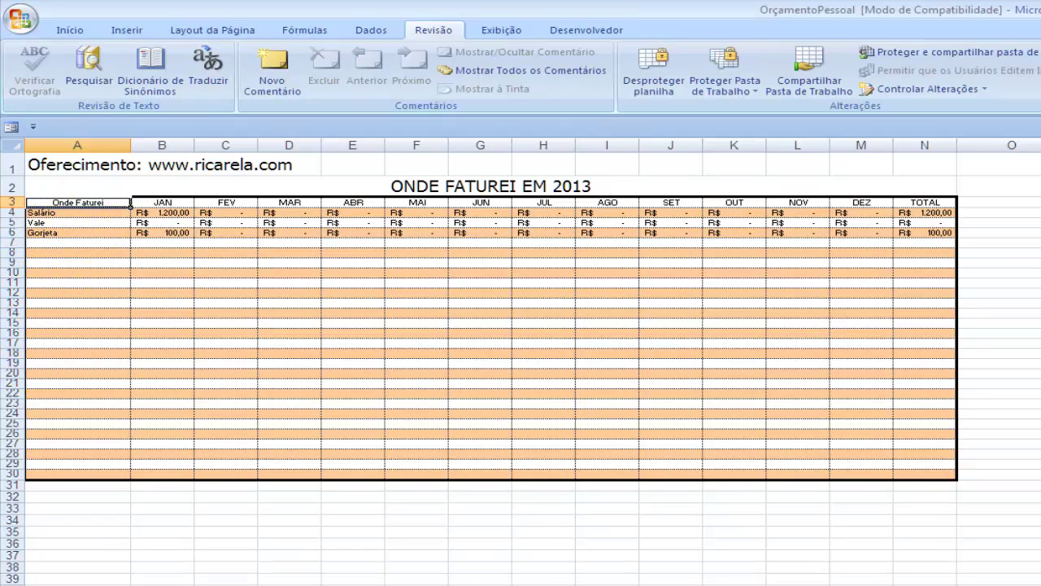
Step: Review the Config income category list, then move via ONDE FATUREI to the ONDE GASTEI summary
key(ctrl+Page_Up)
click(120, 227)
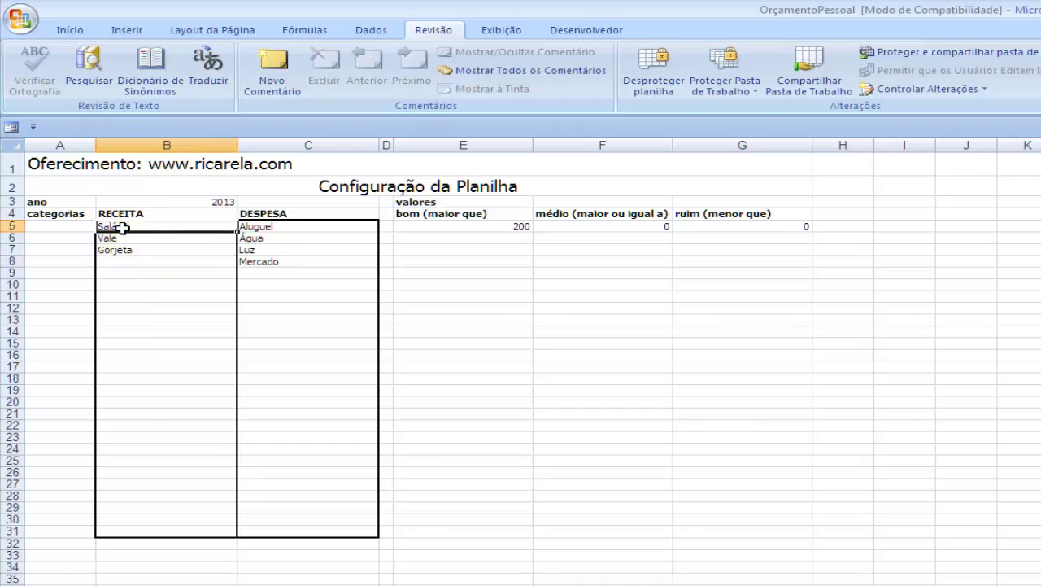
drag(121, 228, 121, 529)
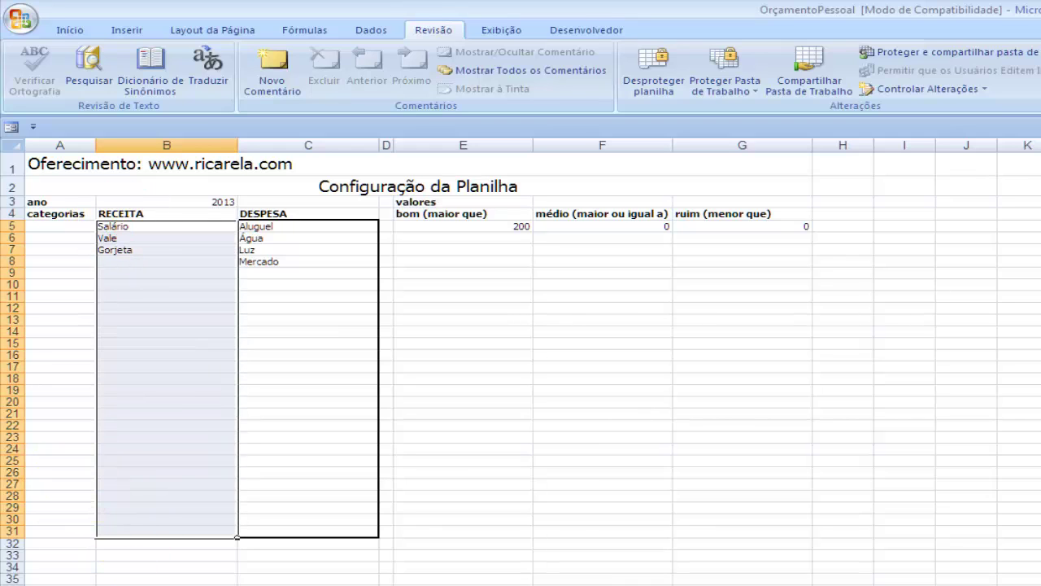
key(ctrl+Page_Down)
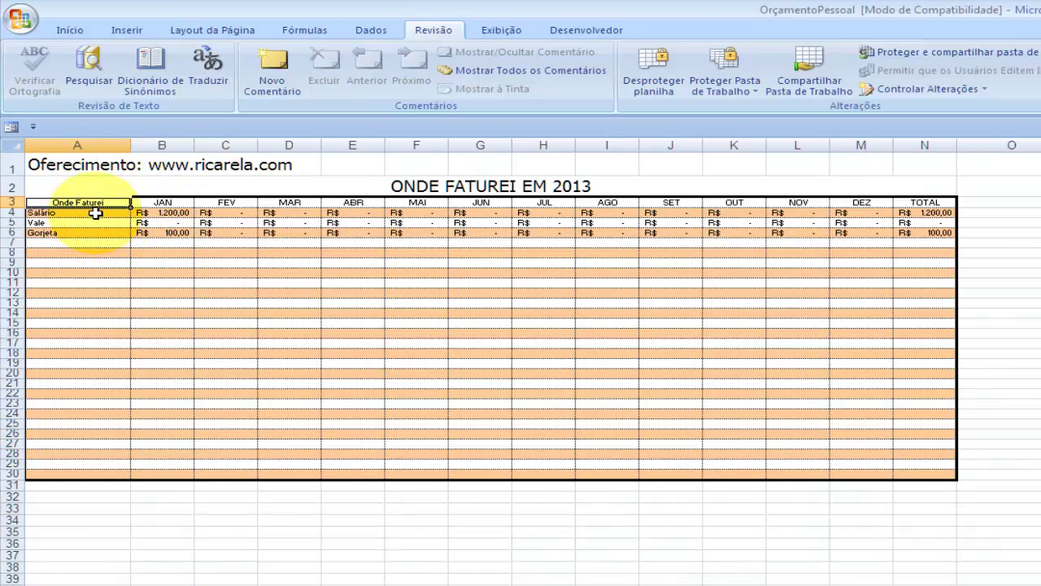
click(95, 209)
click(75, 477)
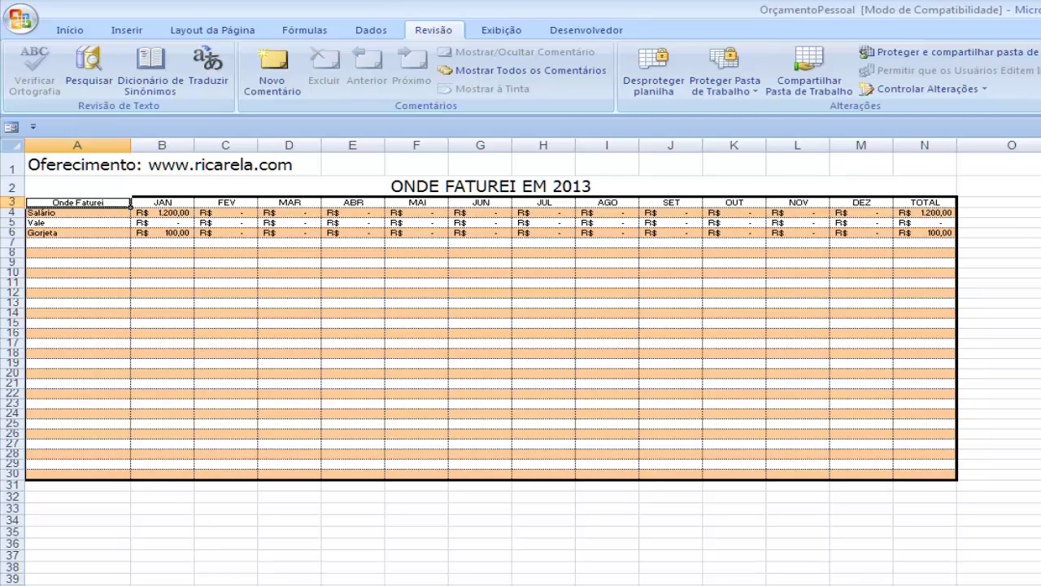
key(ctrl+Page_Down)
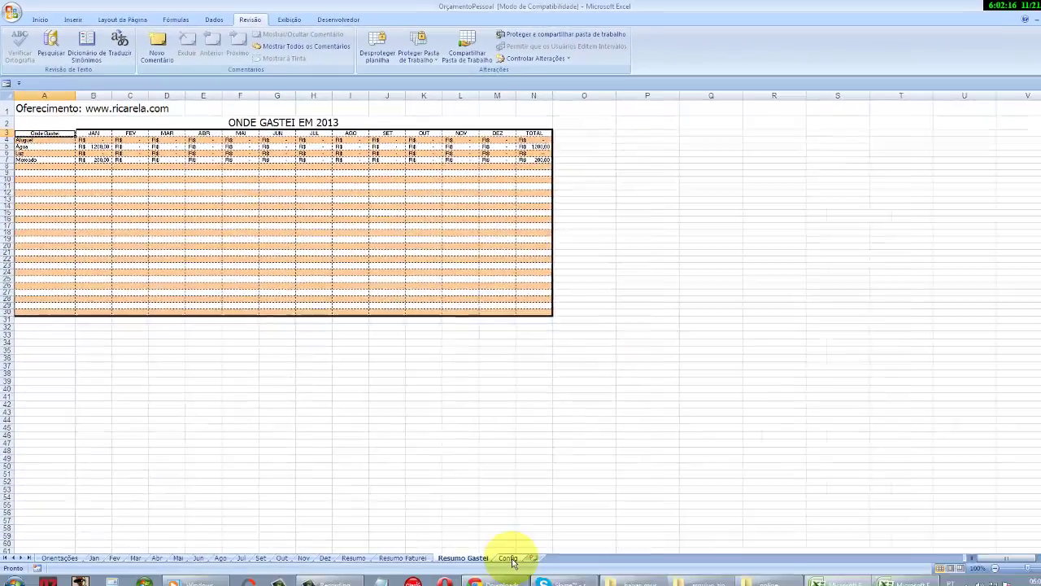
Step: Return to Configuração da Planilha and select cell B9 below the RECEITA categories
click(497, 548)
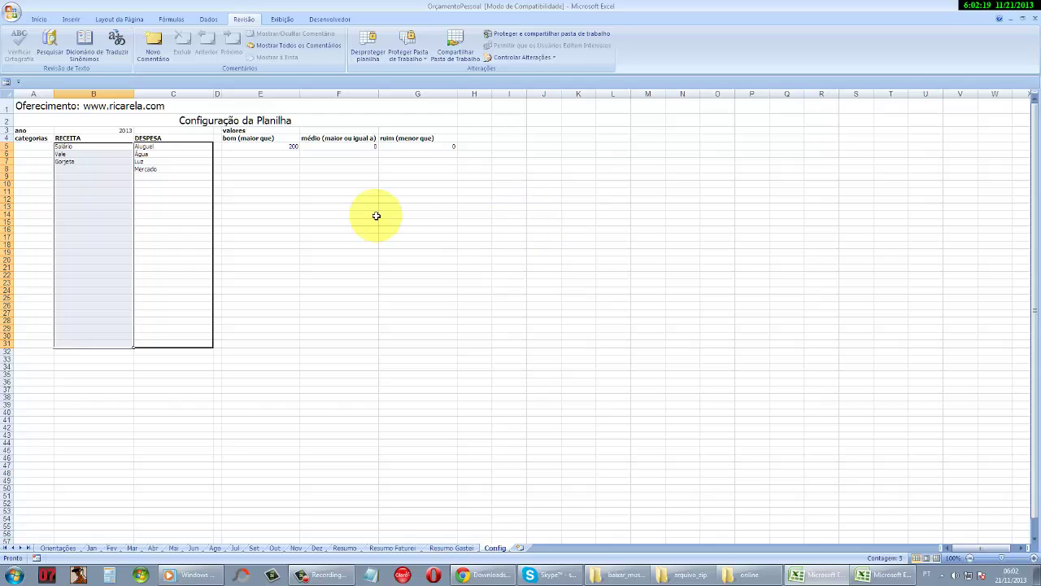
scroll(311, 241, down, 1)
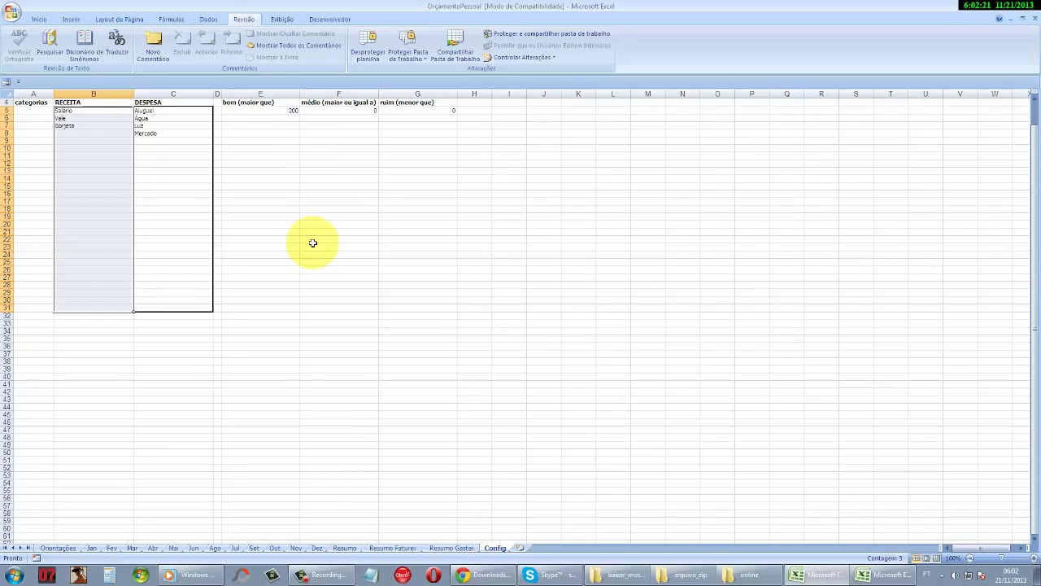
scroll(313, 242, up, 1)
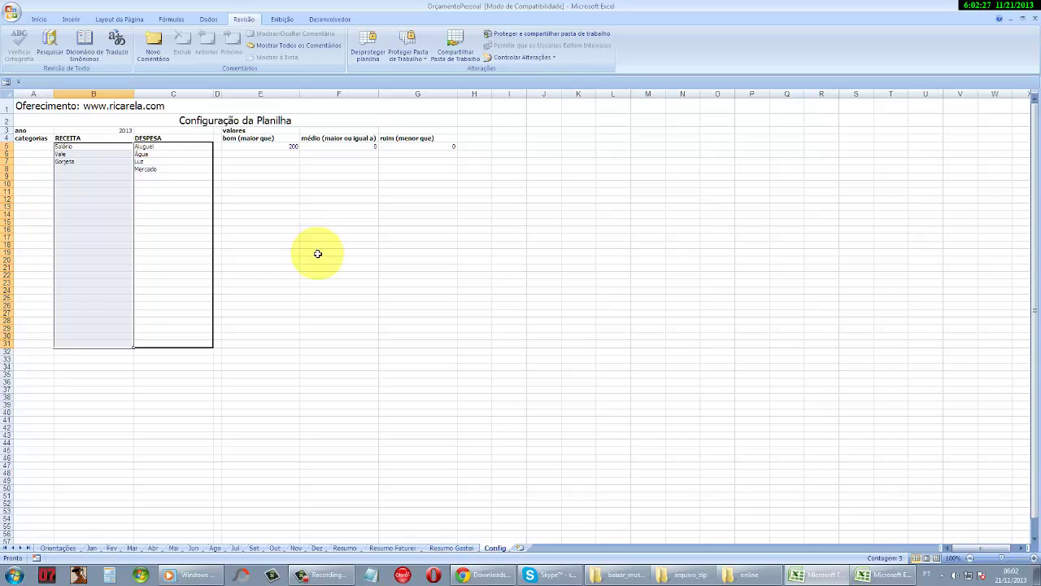
click(92, 178)
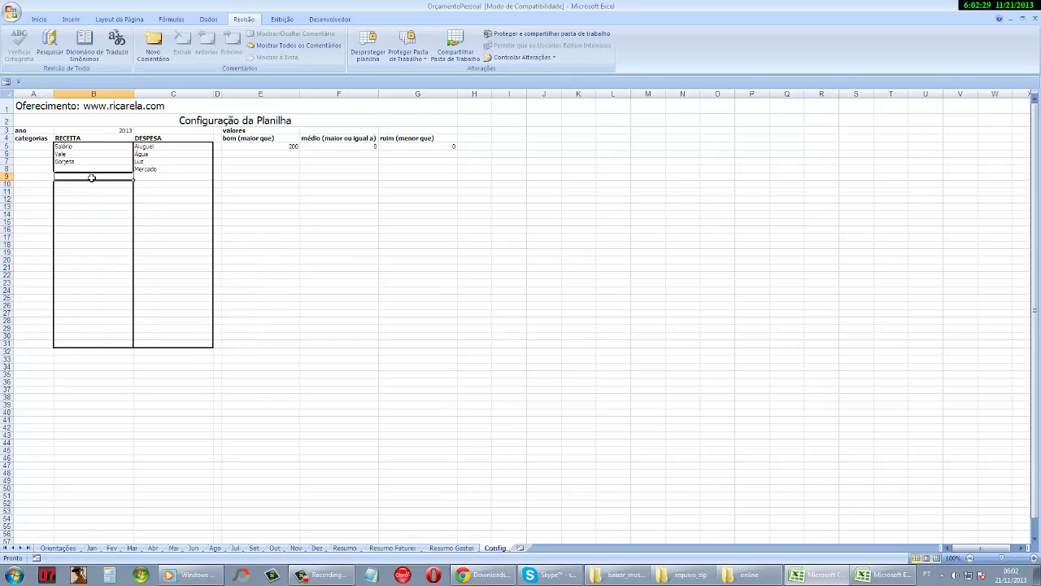
drag(92, 178, 100, 185)
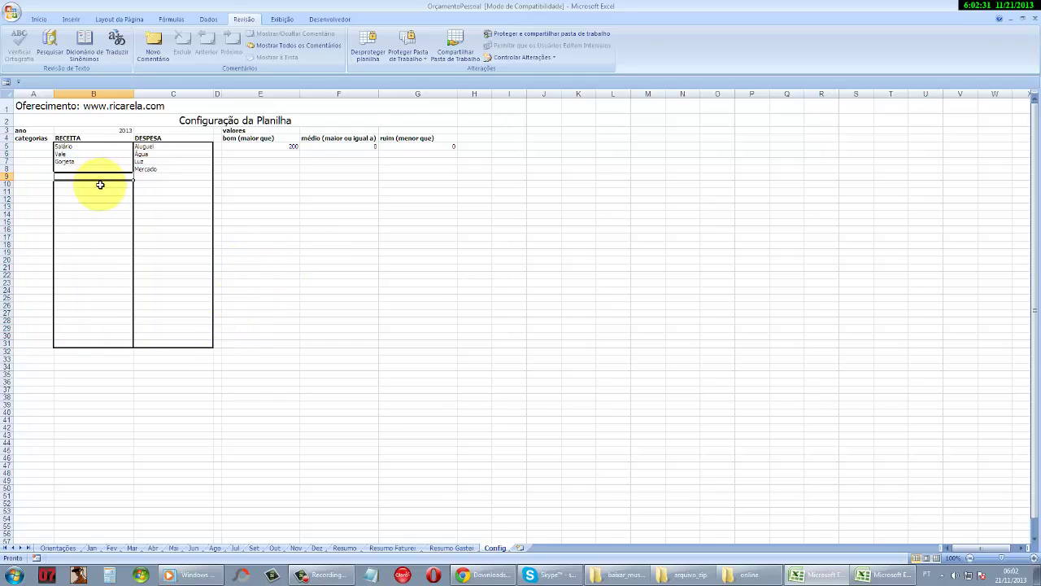